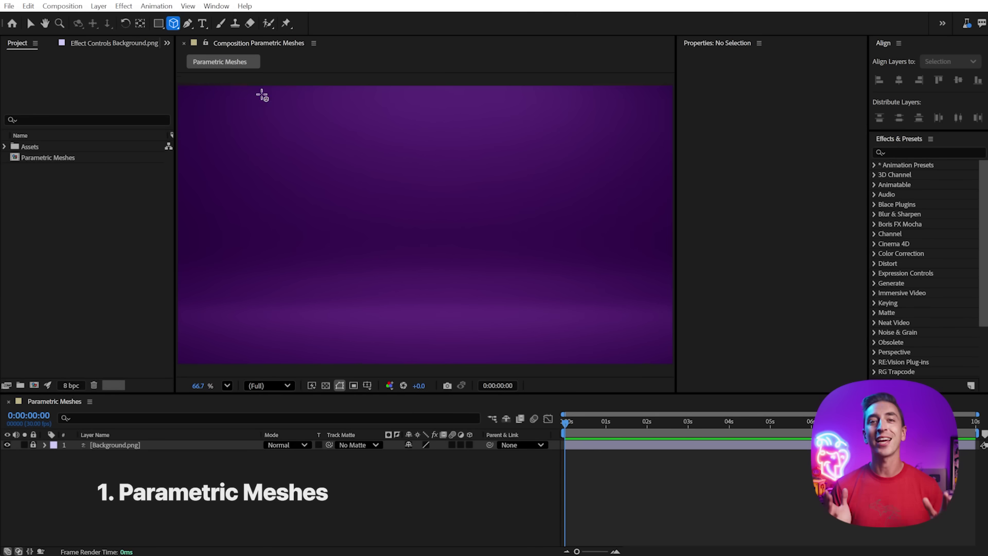
# - Draw cube, sphere, plane and torus meshes across the scene, laying the plane flat
pyautogui.moveTo(276, 184); pyautogui.dragTo(345, 255)
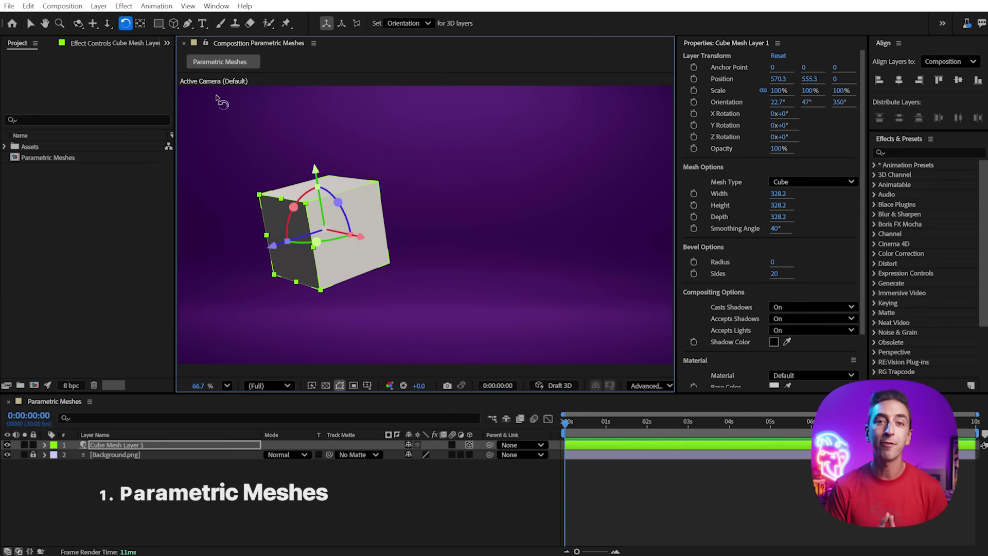
pyautogui.click(173, 23)
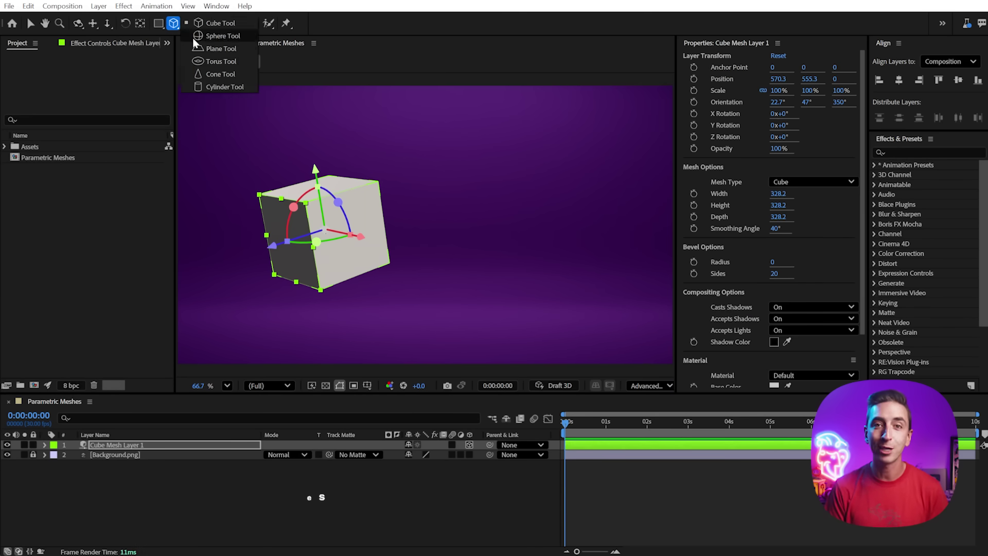
pyautogui.click(221, 33)
pyautogui.moveTo(498, 214); pyautogui.dragTo(566, 282)
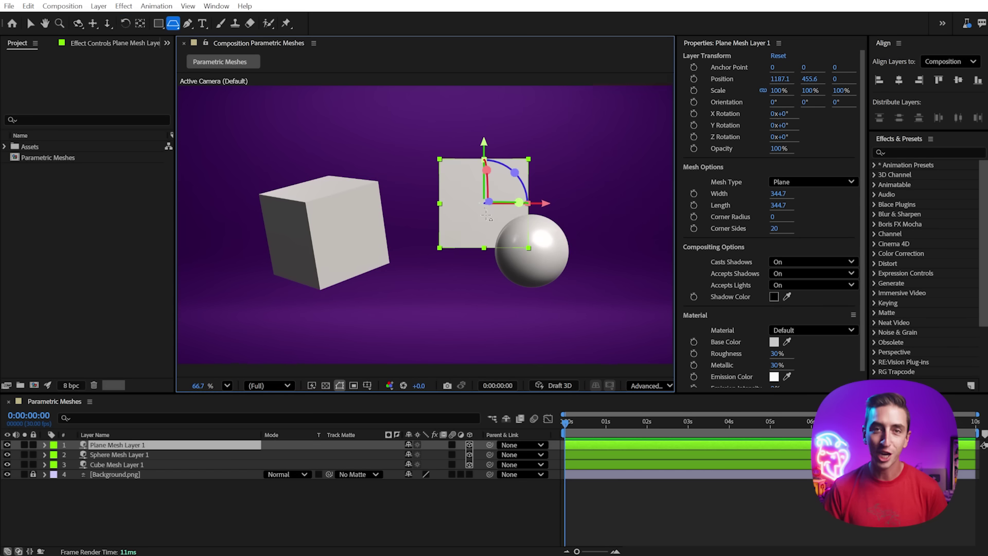
pyautogui.moveTo(478, 154); pyautogui.dragTo(470, 204)
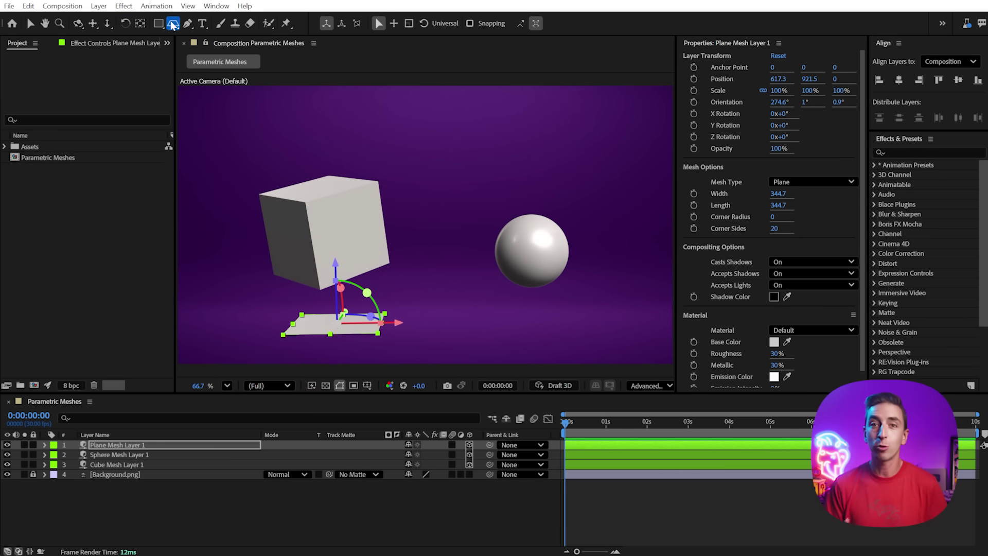
pyautogui.click(173, 23)
pyautogui.click(221, 52)
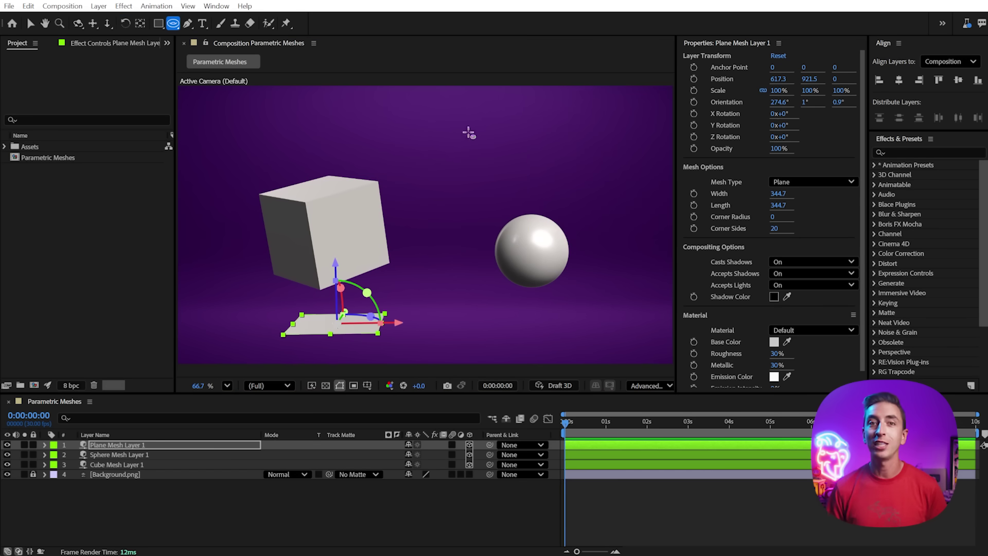
pyautogui.moveTo(467, 132); pyautogui.dragTo(626, 214)
# - Add two cone meshes and a cylinder mesh to the scene
pyautogui.click(174, 23)
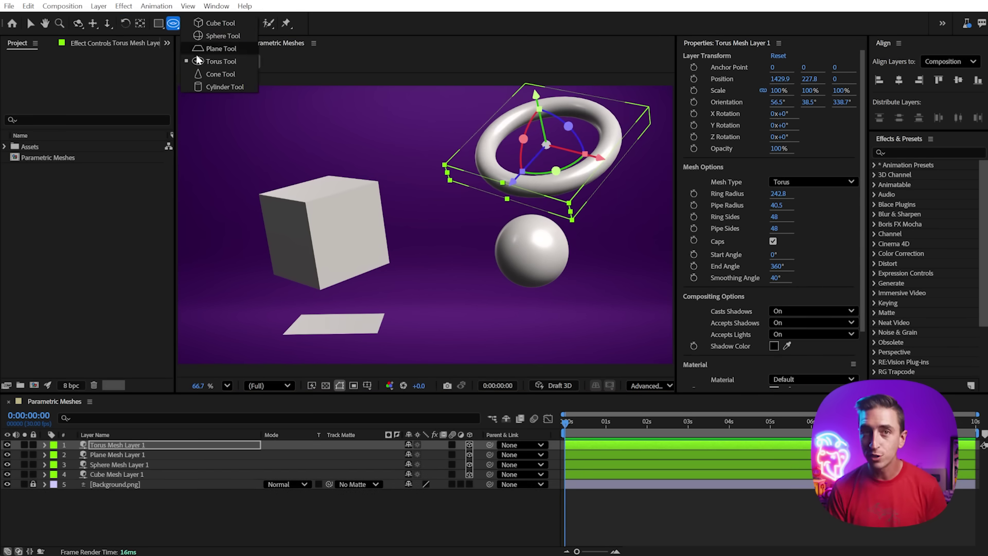
pyautogui.click(221, 62)
pyautogui.moveTo(229, 211); pyautogui.dragTo(255, 163)
pyautogui.moveTo(419, 169); pyautogui.dragTo(477, 130)
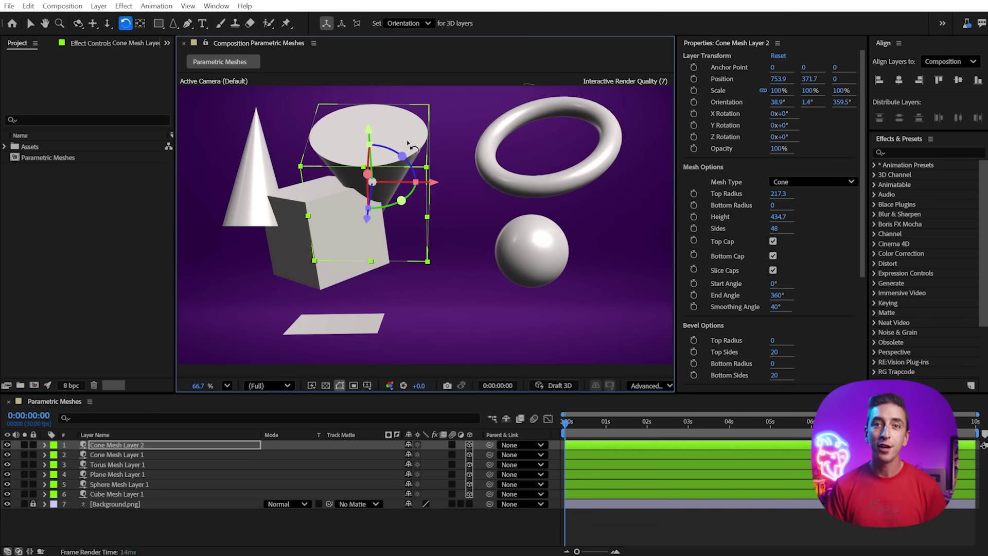
pyautogui.press('v')
pyautogui.click(174, 23)
pyautogui.click(221, 72)
pyautogui.moveTo(435, 287); pyautogui.dragTo(437, 308)
# - Orbit closer and give the cube a bevel radius of 46
pyautogui.press('c')
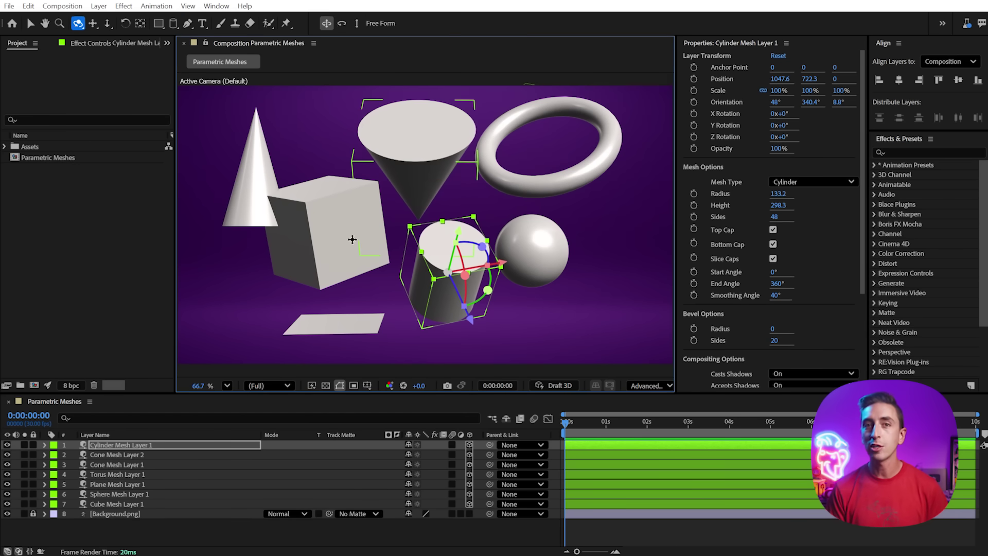
pyautogui.moveTo(353, 236); pyautogui.dragTo(353, 192)
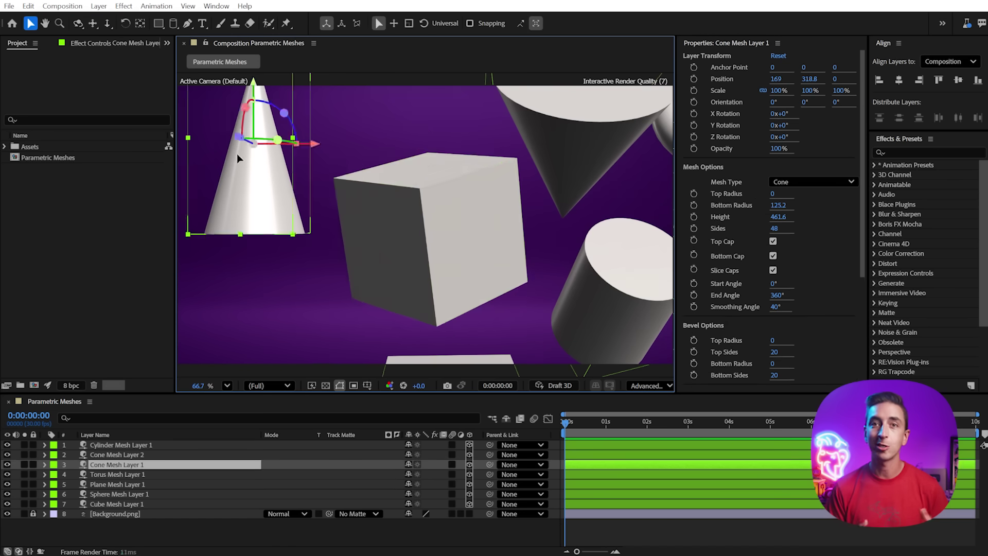
pyautogui.click(412, 226)
pyautogui.moveTo(774, 261); pyautogui.dragTo(736, 267)
pyautogui.click(772, 273)
# - Set the cube's bevel sides to 20, then select the cylinder
pyautogui.write('20')
pyautogui.click(559, 240)
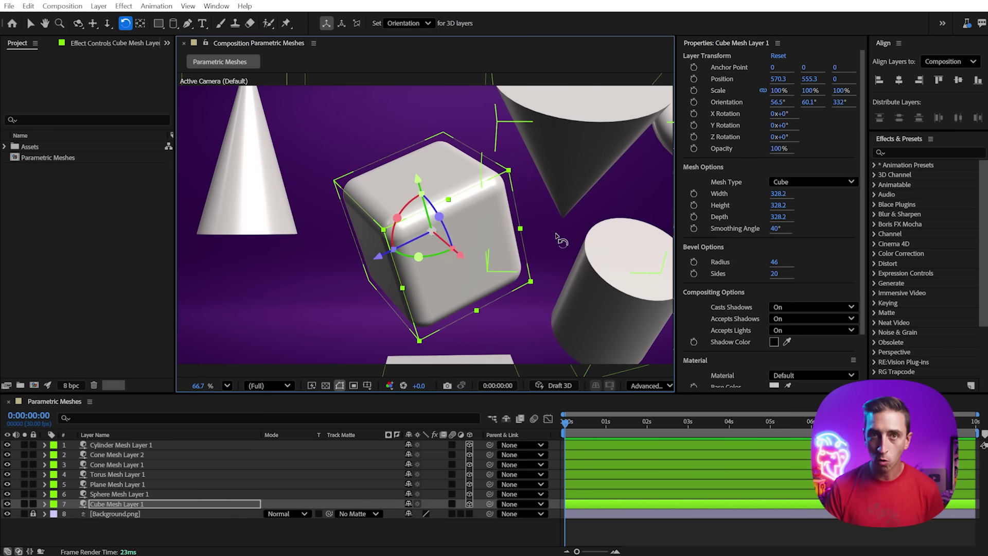
pyautogui.press('v')
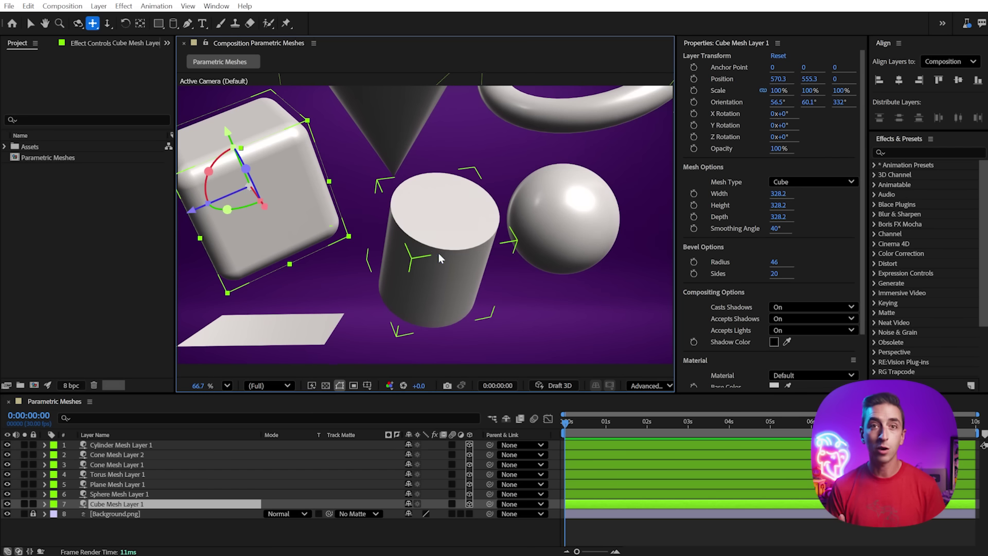
pyautogui.click(438, 253)
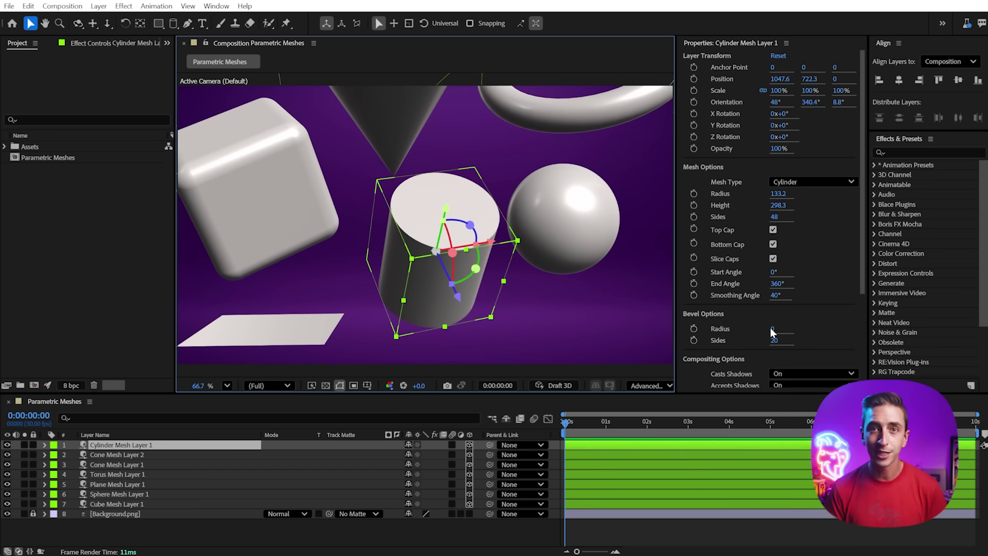
pyautogui.moveTo(774, 329); pyautogui.dragTo(778, 327)
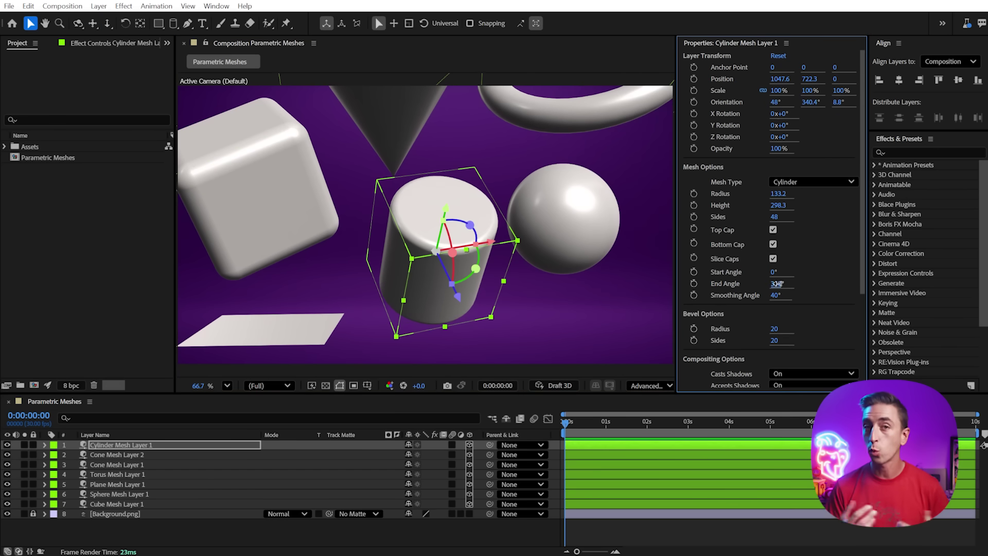
# - Slice the cylinder to a 309° end angle, remove its top and bottom caps, and tilt it
pyautogui.moveTo(726, 278); pyautogui.dragTo(779, 259)
pyautogui.click(773, 258)
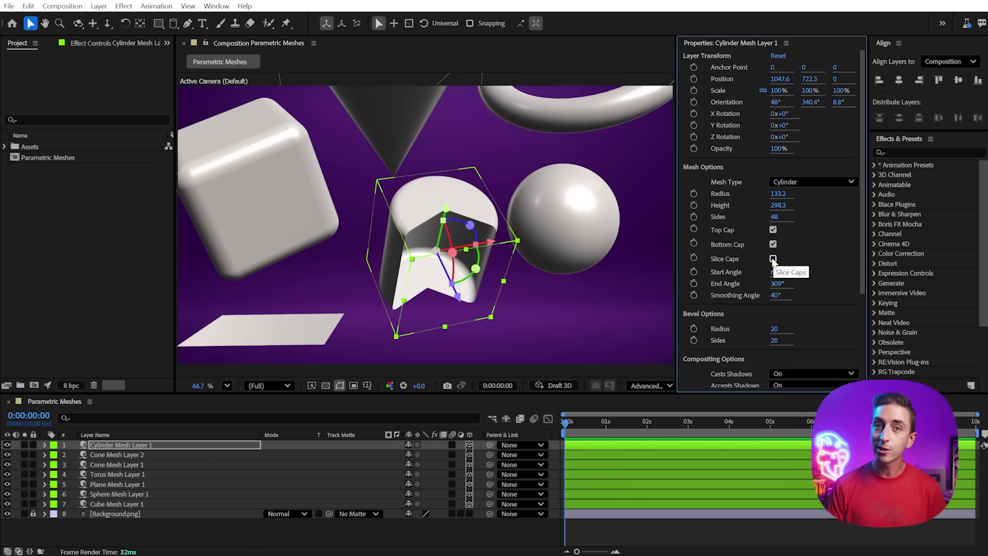
pyautogui.click(773, 259)
pyautogui.click(773, 244)
pyautogui.click(773, 229)
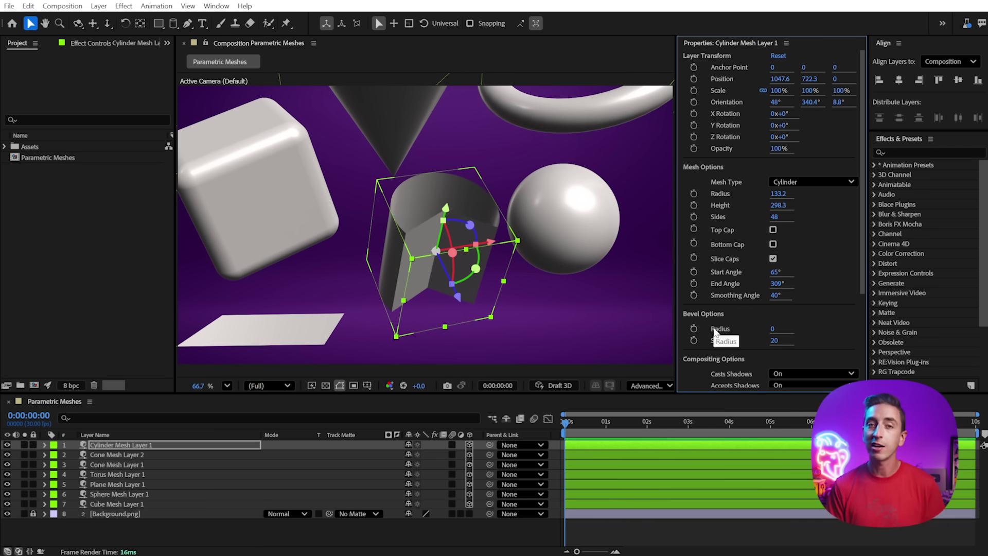
pyautogui.press('w')
pyautogui.moveTo(489, 243); pyautogui.dragTo(493, 216)
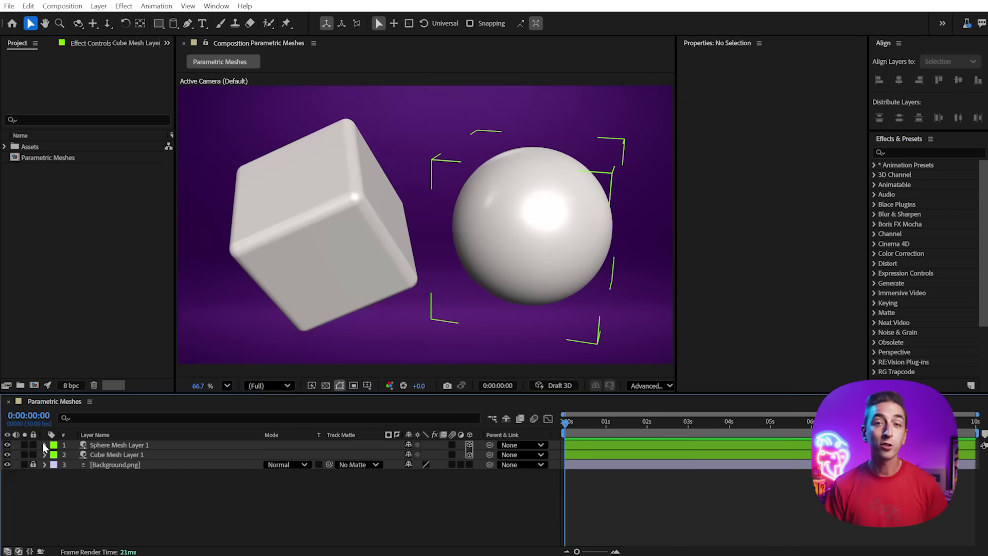
# - Make the sphere glossy with 8% roughness and rotate the environment lighting around the scene
pyautogui.scroll(-5, 864, 331)
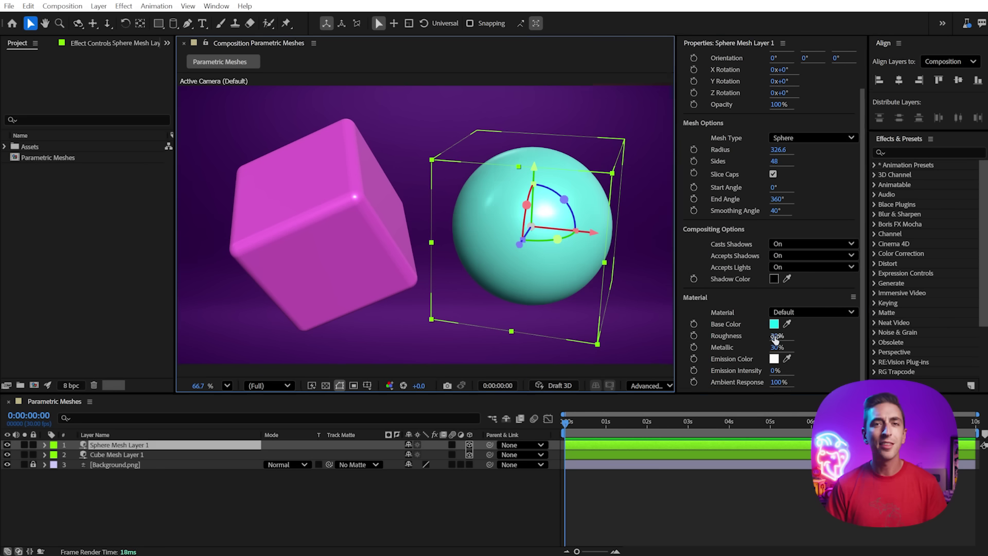
pyautogui.moveTo(776, 335); pyautogui.dragTo(777, 349)
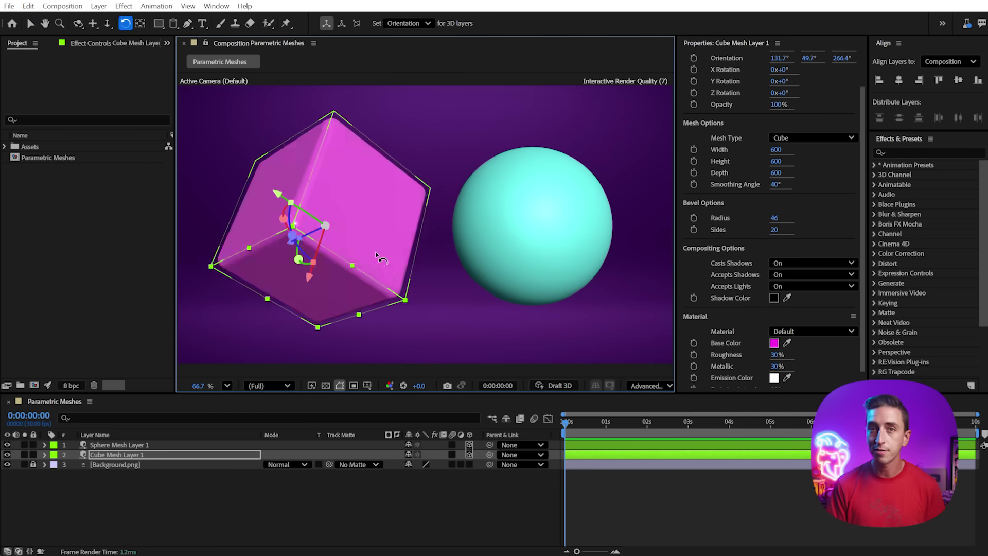
pyautogui.moveTo(375, 252); pyautogui.dragTo(350, 234)
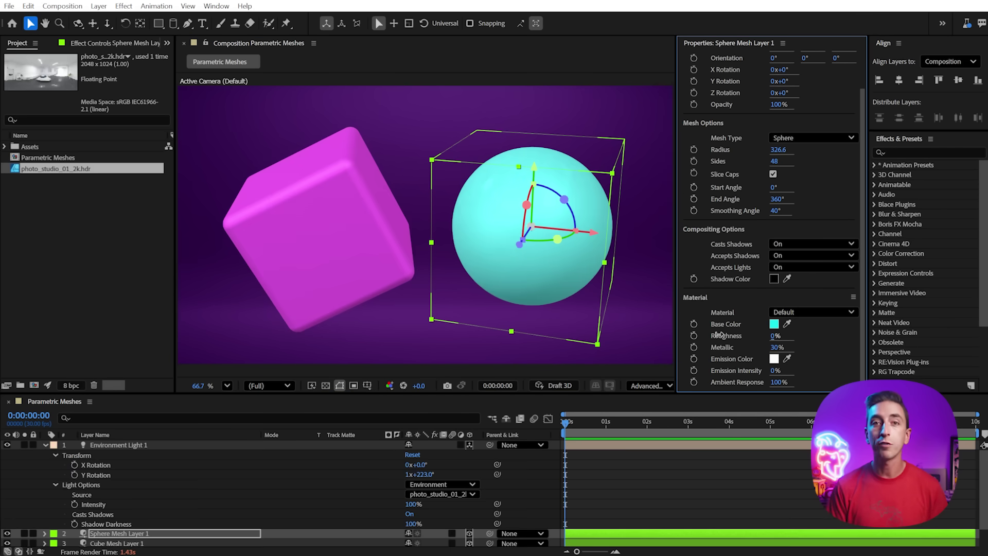
pyautogui.moveTo(719, 333); pyautogui.dragTo(794, 345)
pyautogui.moveTo(420, 474); pyautogui.dragTo(77, 451)
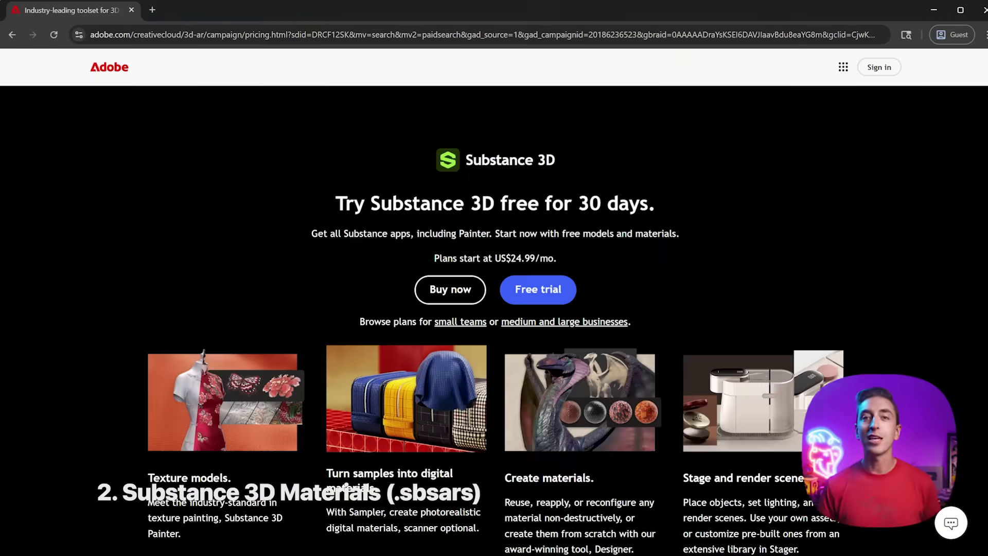
# - Scroll the Community Assets grid and open the mosaic Floor material
pyautogui.scroll(-1, 493, 309)
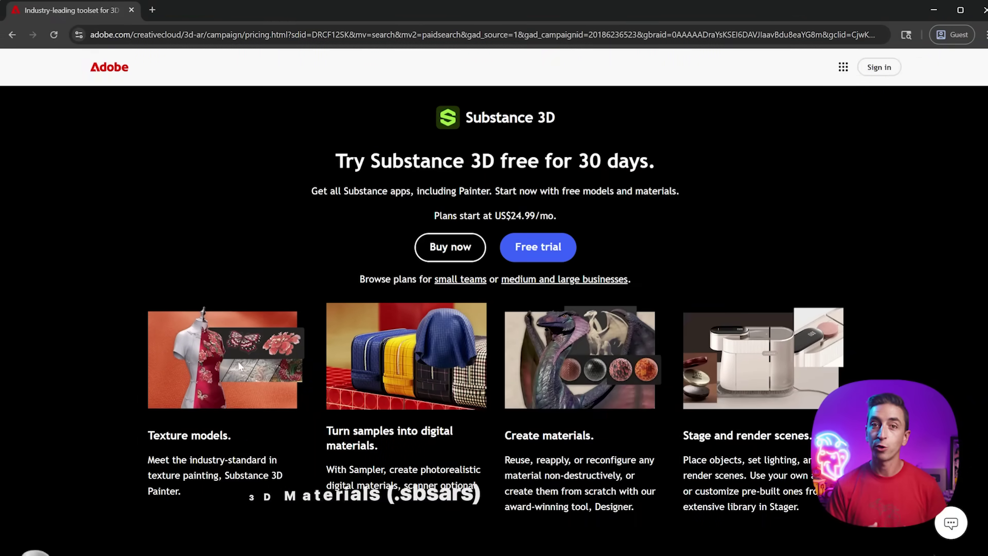
pyautogui.scroll(-9, 494, 319)
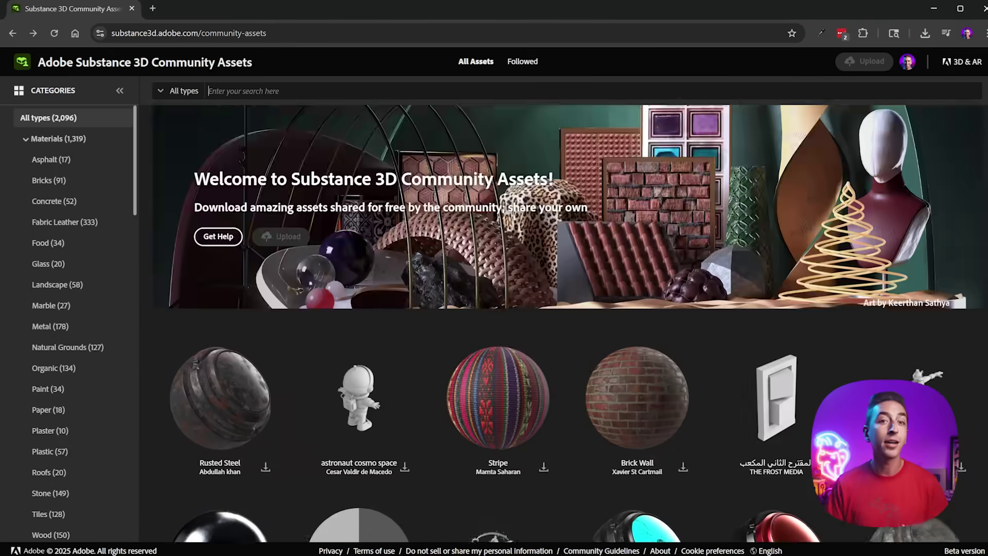
pyautogui.scroll(-8, 493, 319)
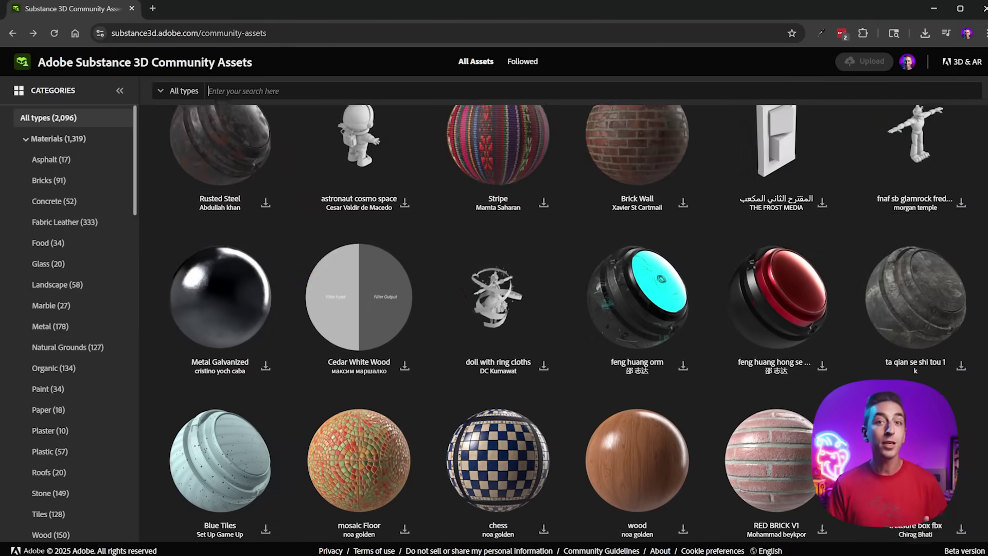
pyautogui.click(385, 329)
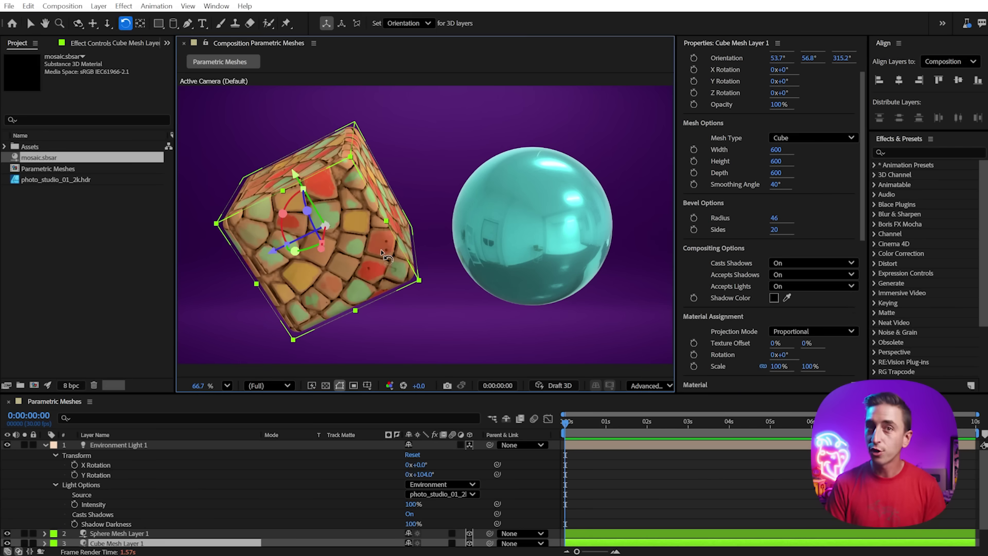
# - Rotate the mosaic-textured cube and lower its edge wear paint to 0.3
pyautogui.moveTo(381, 242); pyautogui.dragTo(395, 258)
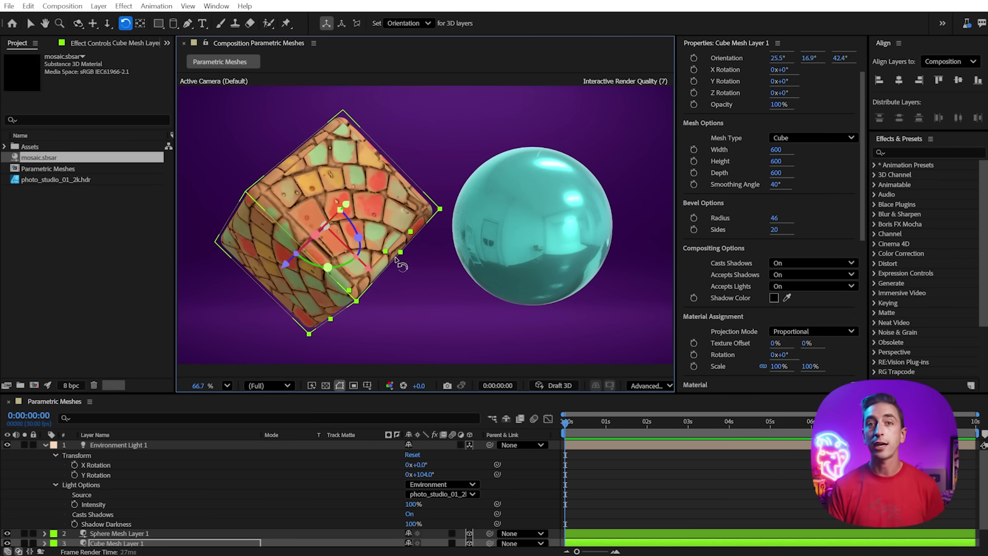
pyautogui.scroll(-5, 745, 320)
pyautogui.click(774, 296)
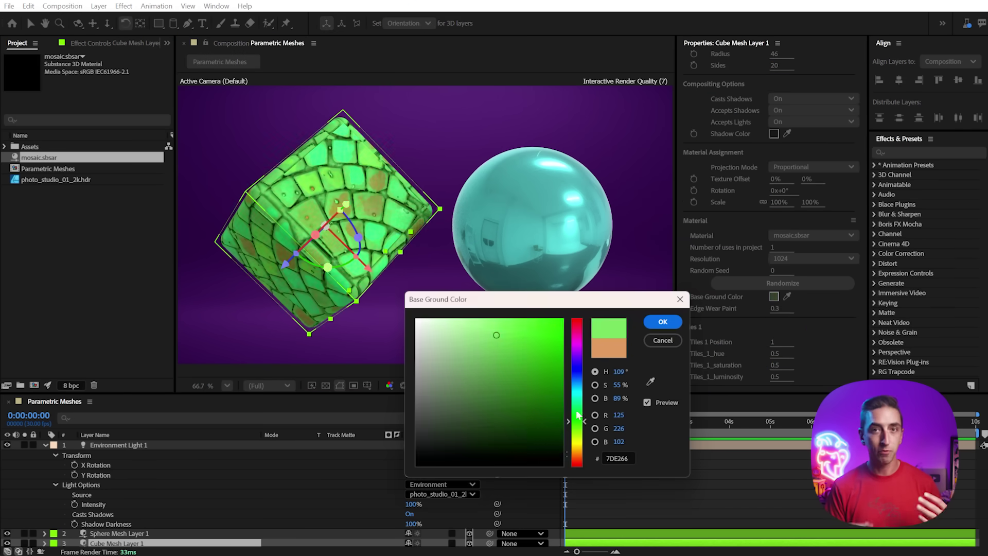
pyautogui.click(661, 323)
pyautogui.moveTo(772, 308); pyautogui.dragTo(767, 314)
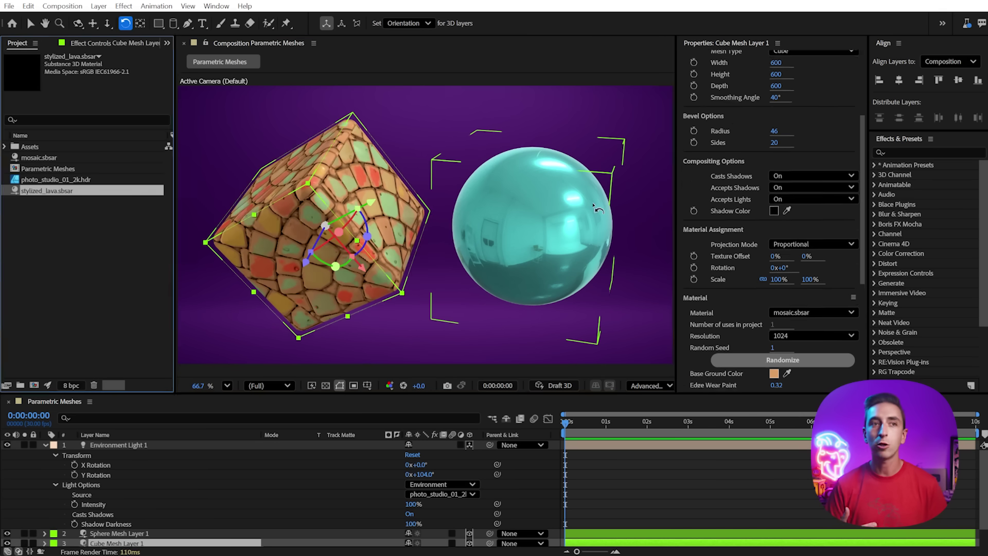
# - Apply the stylized_lava material to the sphere and rotate it to show the lava
pyautogui.click(813, 312)
pyautogui.click(807, 361)
pyautogui.moveTo(553, 265); pyautogui.dragTo(561, 275)
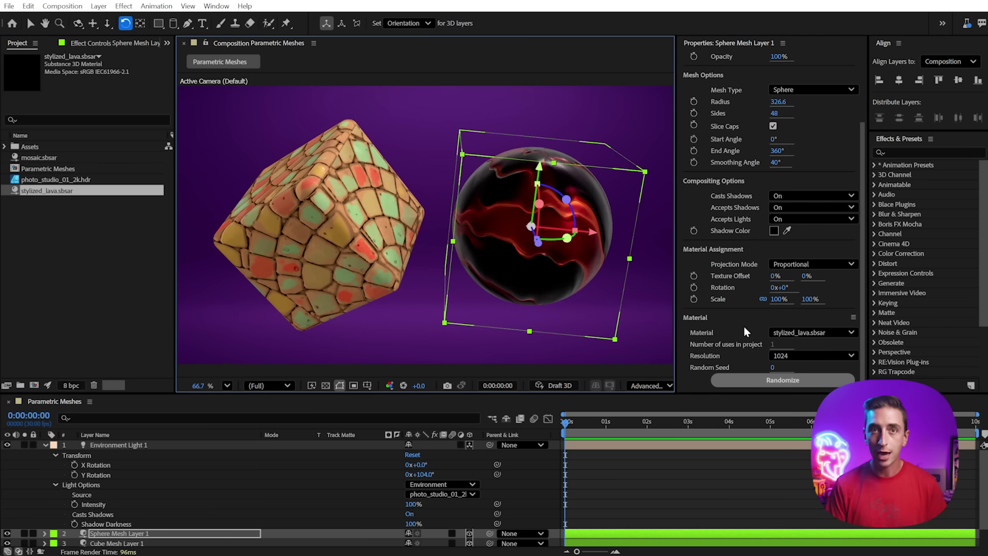
# - Spin the environment light to 1x+26° Y rotation and select the sphere
pyautogui.moveTo(416, 474); pyautogui.dragTo(308, 460)
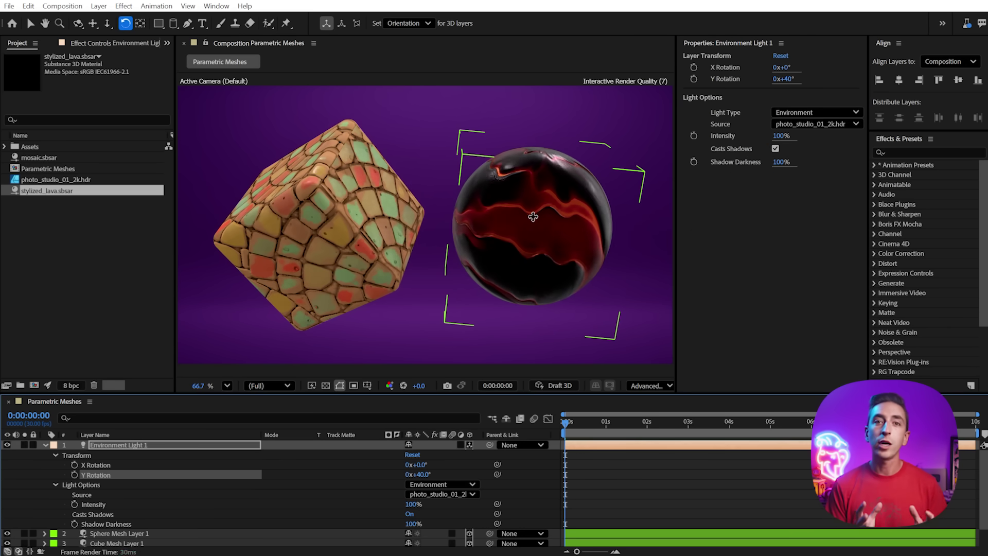
pyautogui.press('c')
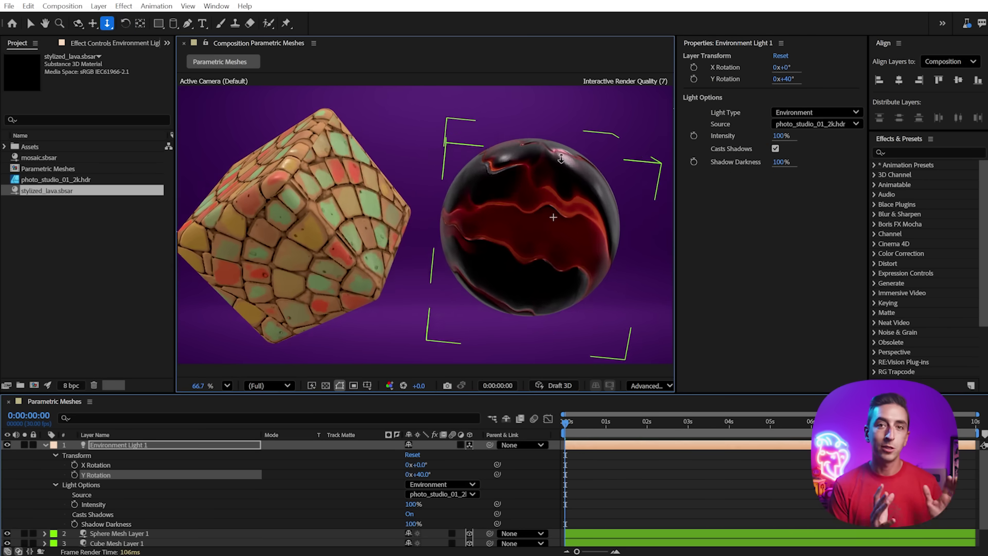
pyautogui.scroll(5, 553, 133)
pyautogui.moveTo(415, 474); pyautogui.dragTo(601, 463)
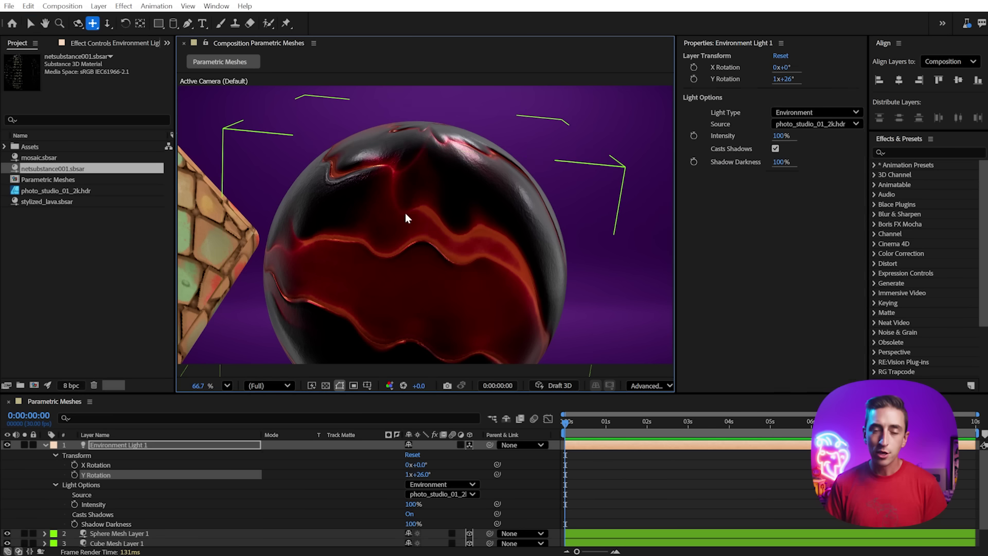
pyautogui.click(406, 211)
# - Apply the netsubstance001 material to the sphere and dolly the camera back
pyautogui.click(801, 333)
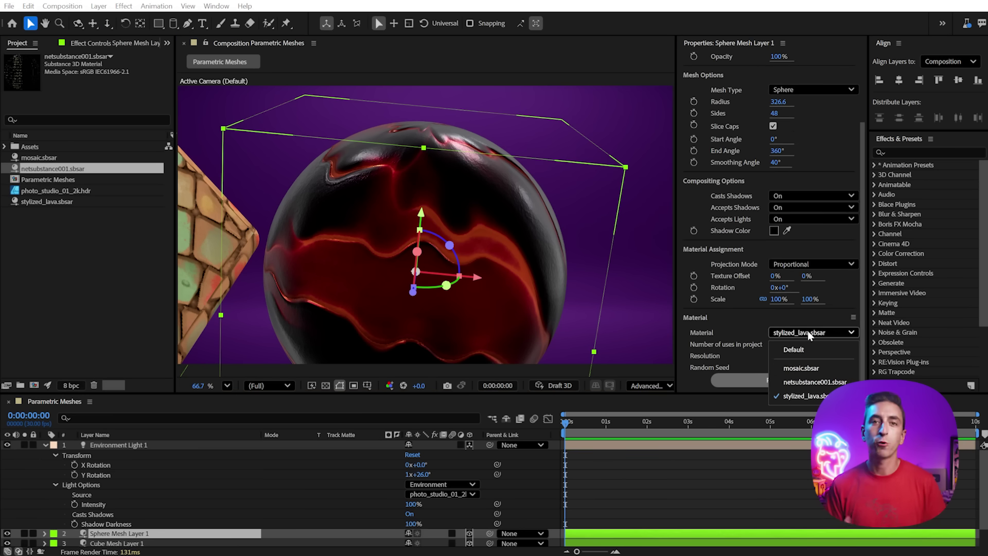
pyautogui.click(807, 381)
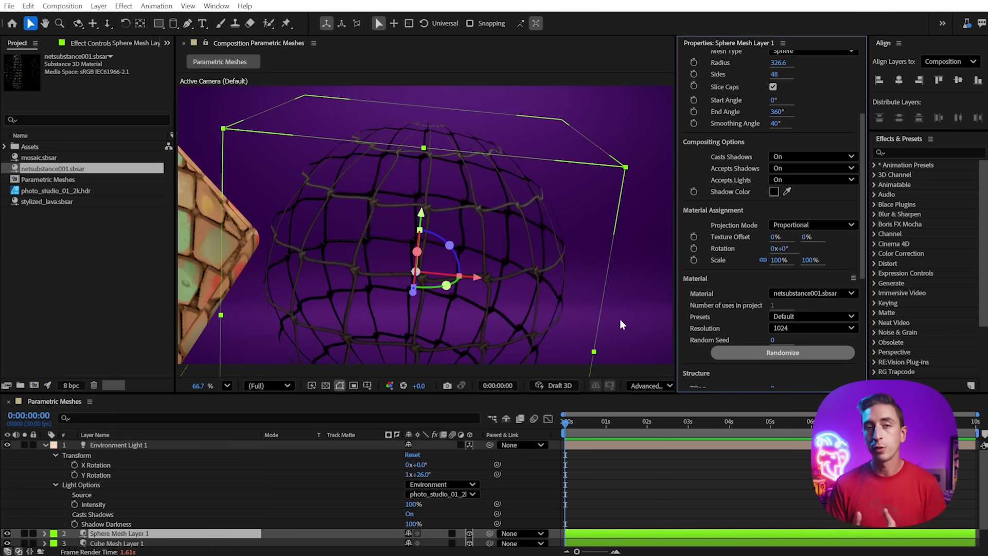
pyautogui.press('3')
pyautogui.moveTo(371, 252); pyautogui.dragTo(334, 268)
# - Deselect the sphere and rotate the environment light to 271°
pyautogui.press('1')
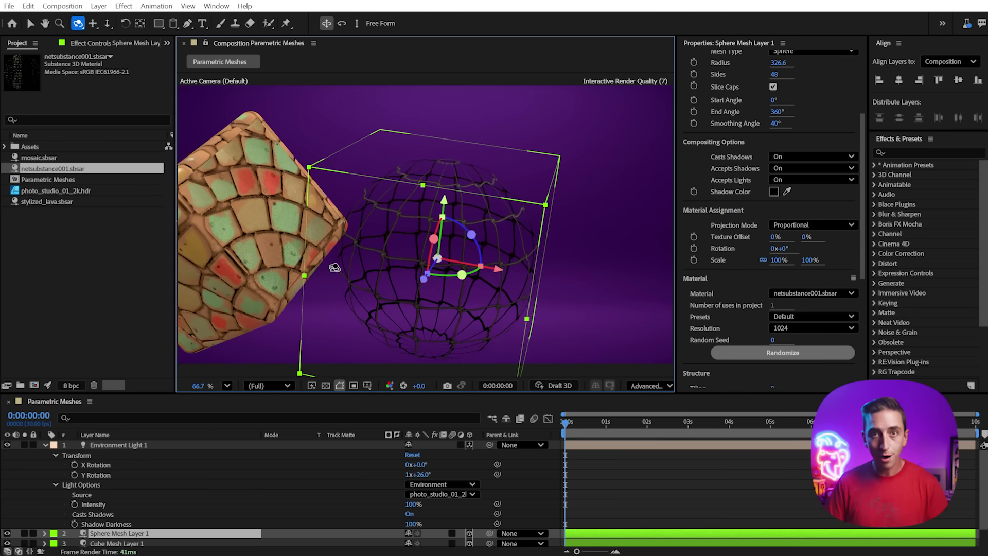
pyautogui.hotkey('ctrl', 'shift', 'a')
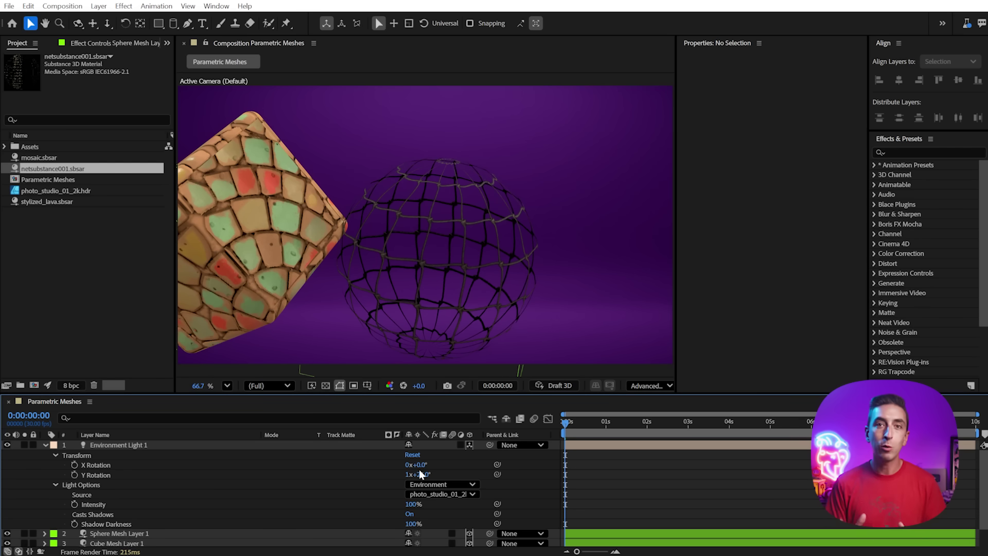
pyautogui.moveTo(438, 474); pyautogui.dragTo(350, 474)
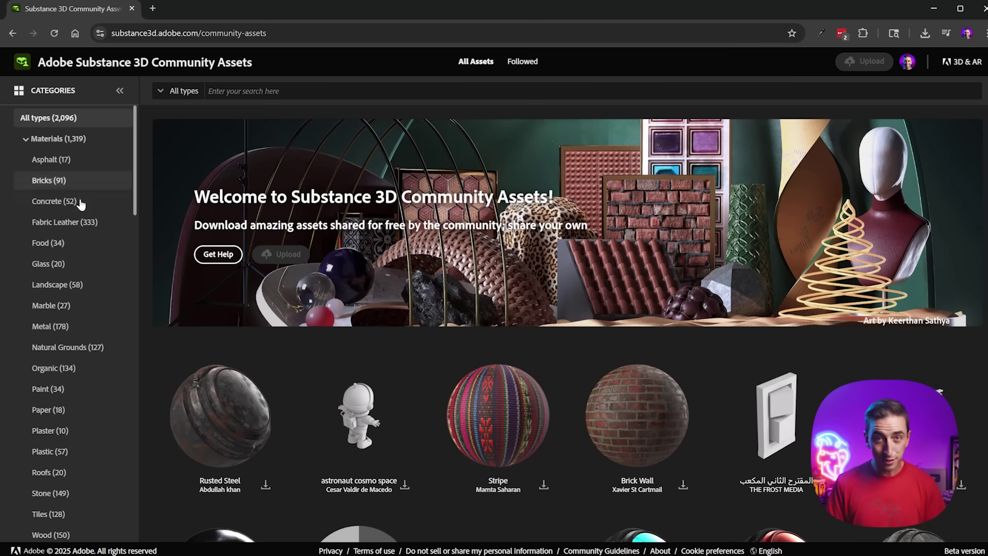
# - Browse the Fabric Leather and Paint material categories
pyautogui.click(66, 222)
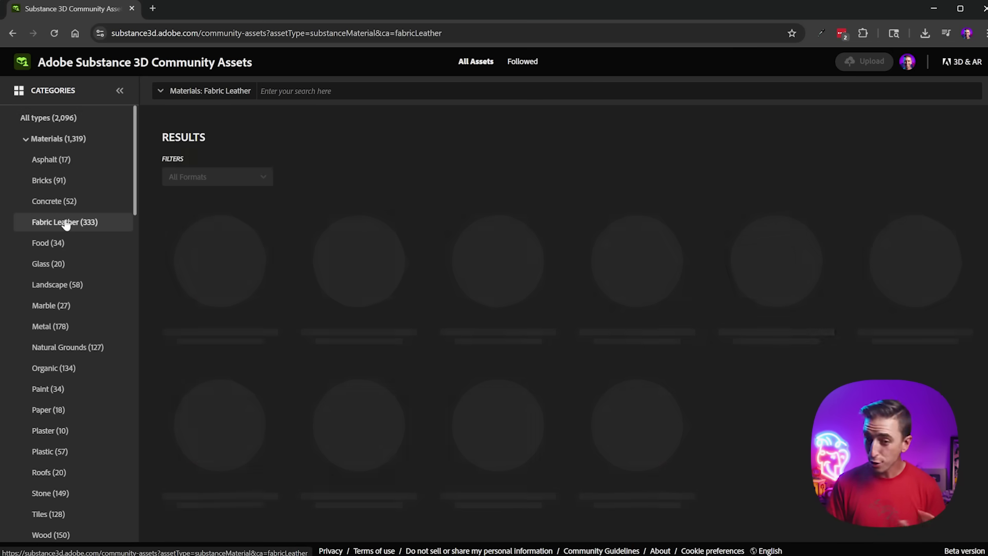
pyautogui.scroll(-10, 342, 319)
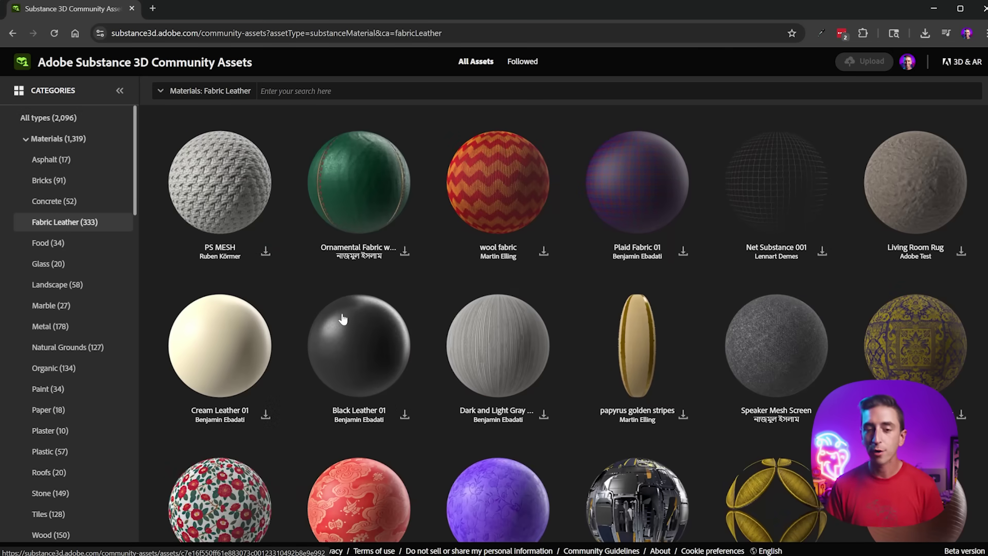
pyautogui.scroll(-14, 342, 320)
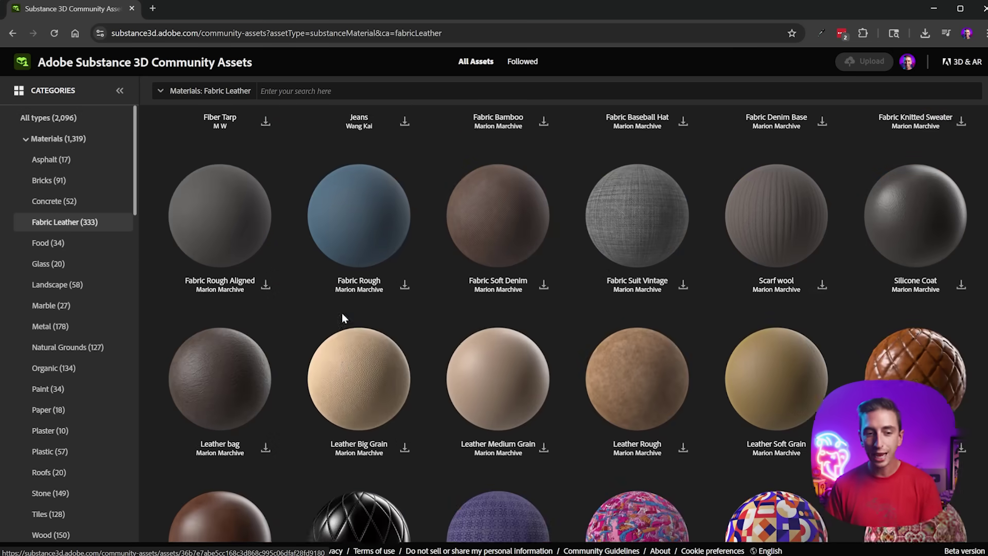
pyautogui.scroll(-1, 343, 319)
pyautogui.scroll(-3, 104, 353)
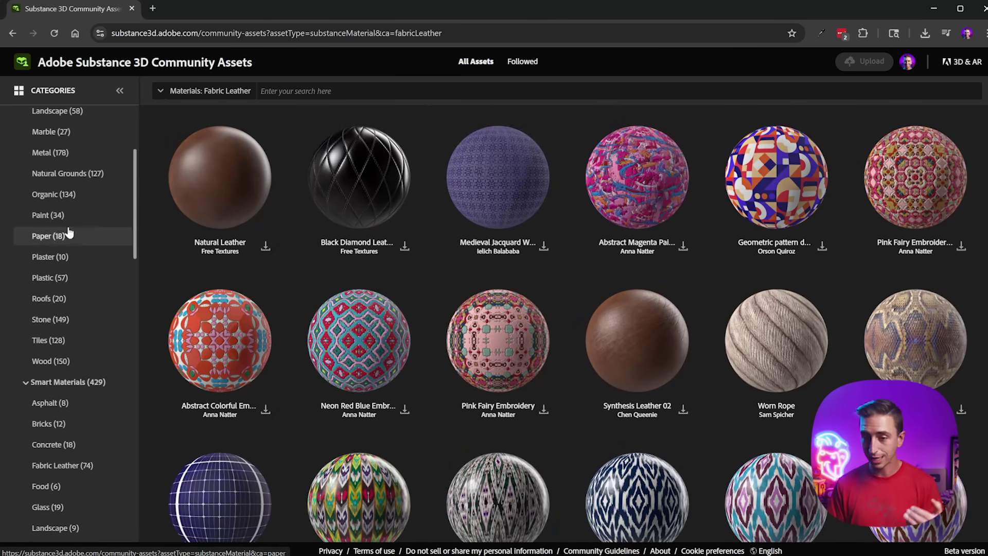
pyautogui.click(65, 219)
pyautogui.scroll(-2, 775, 347)
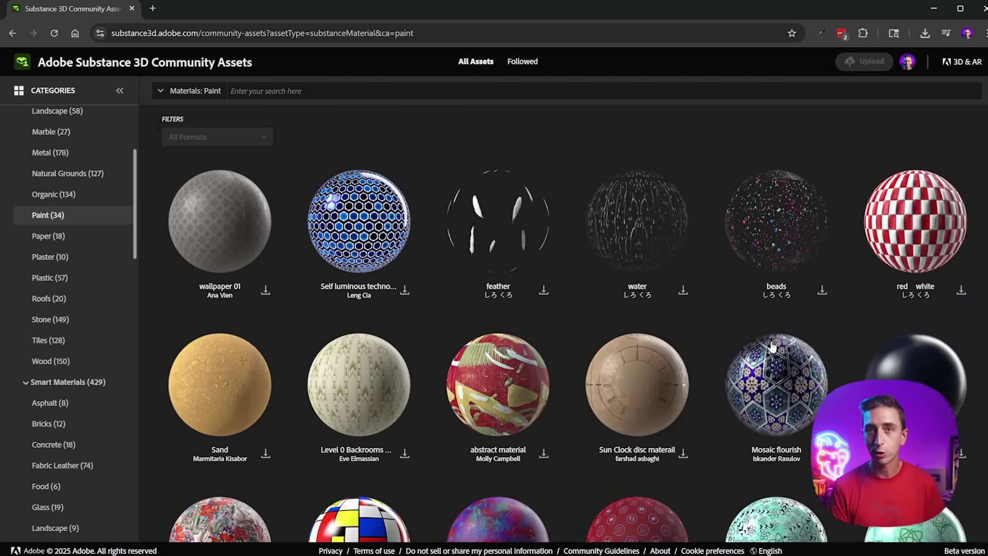
pyautogui.scroll(-7, 775, 347)
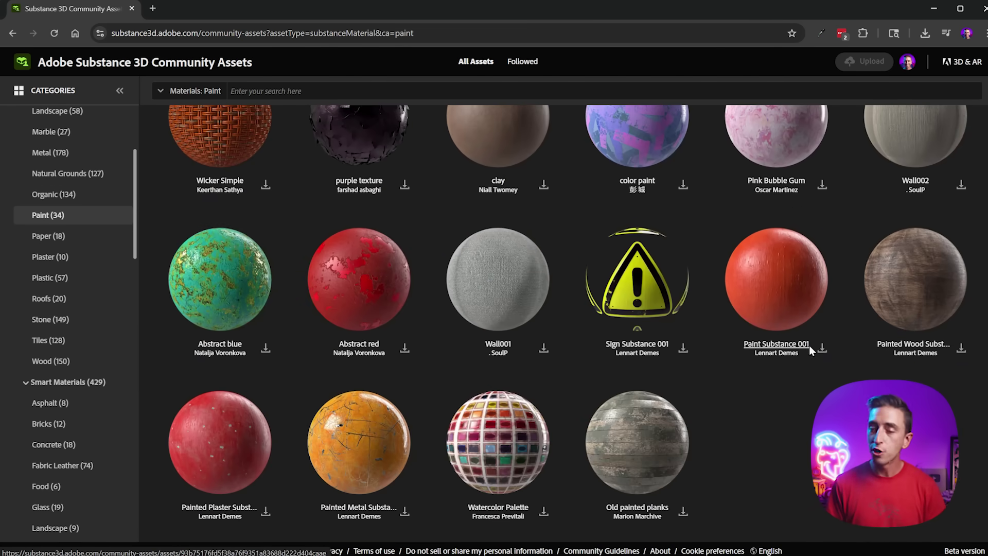
# - Browse the Asphalt and Marble smart materials, ending on the Debris atlases
pyautogui.click(65, 404)
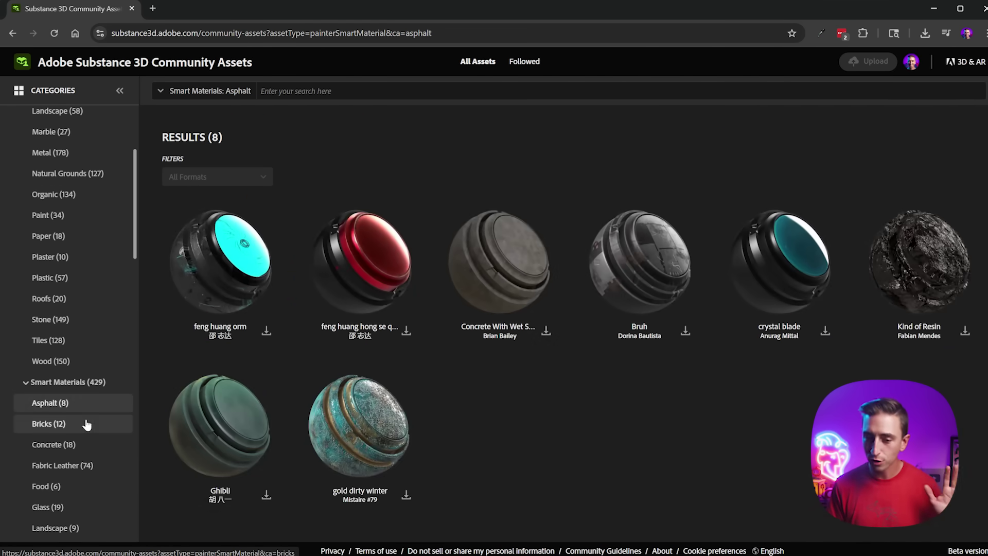
pyautogui.scroll(-3, 77, 406)
pyautogui.click(72, 383)
pyautogui.scroll(-5, 75, 383)
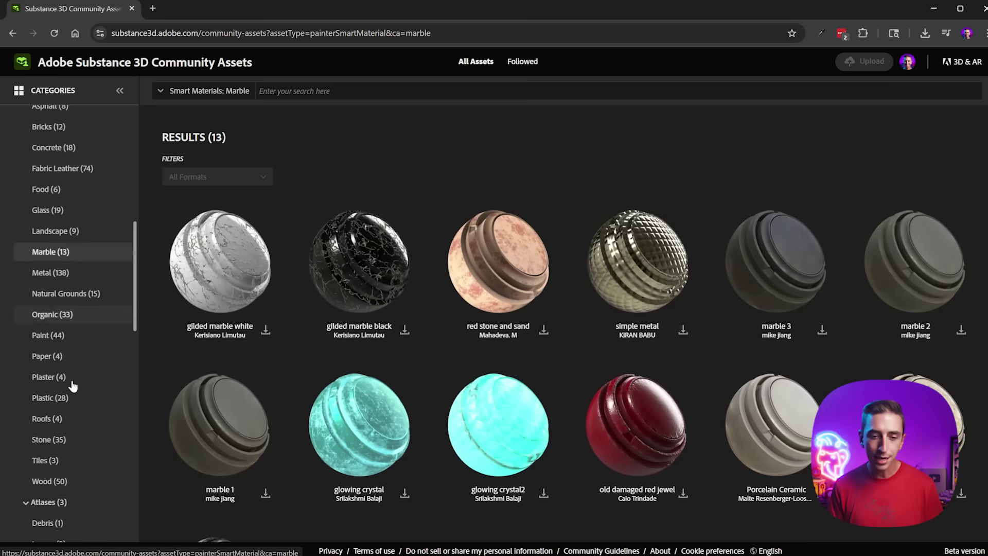
pyautogui.click(67, 356)
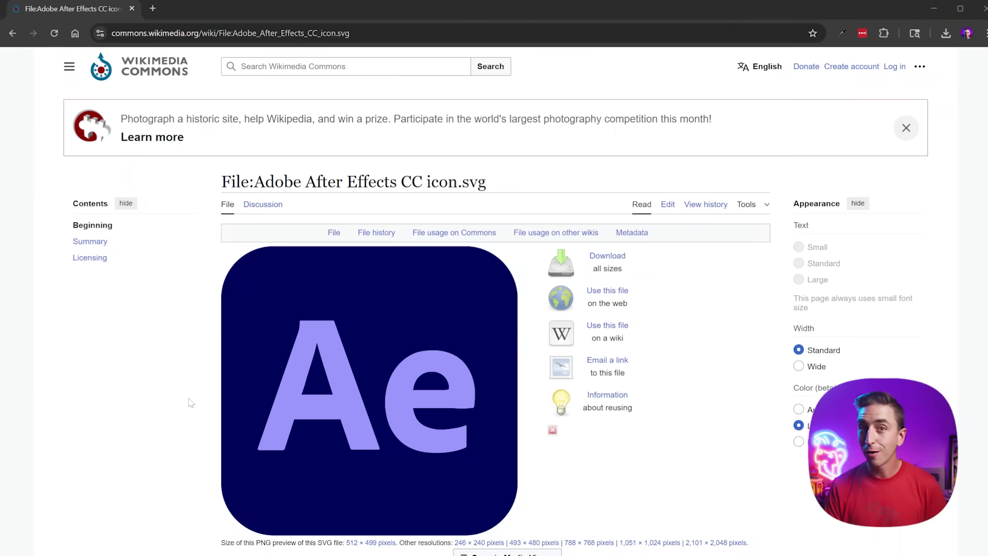
# - Open the original Ae icon SVG and drag it into the Project panel
pyautogui.scroll(-2, 139, 363)
pyautogui.click(226, 444)
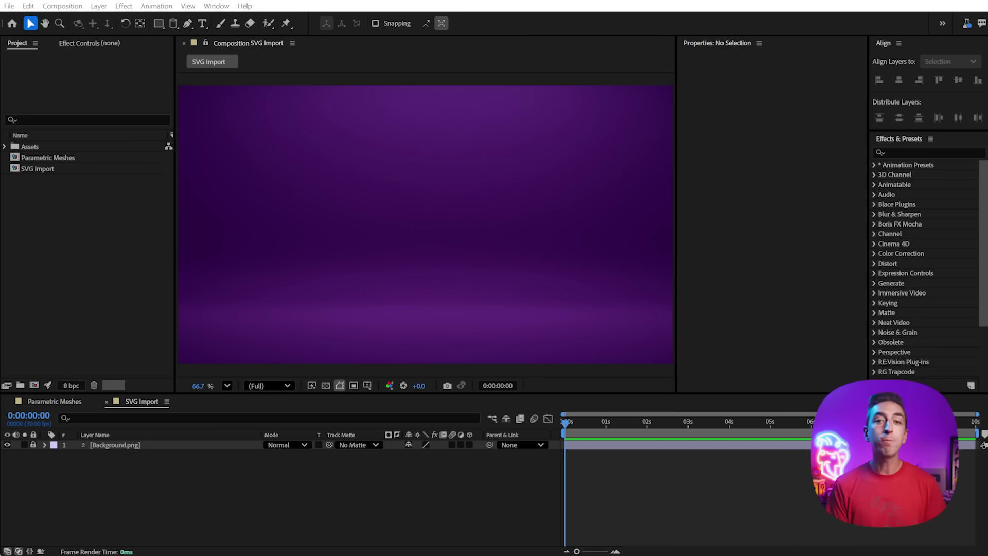
pyautogui.moveTo(251, 335); pyautogui.dragTo(78, 231)
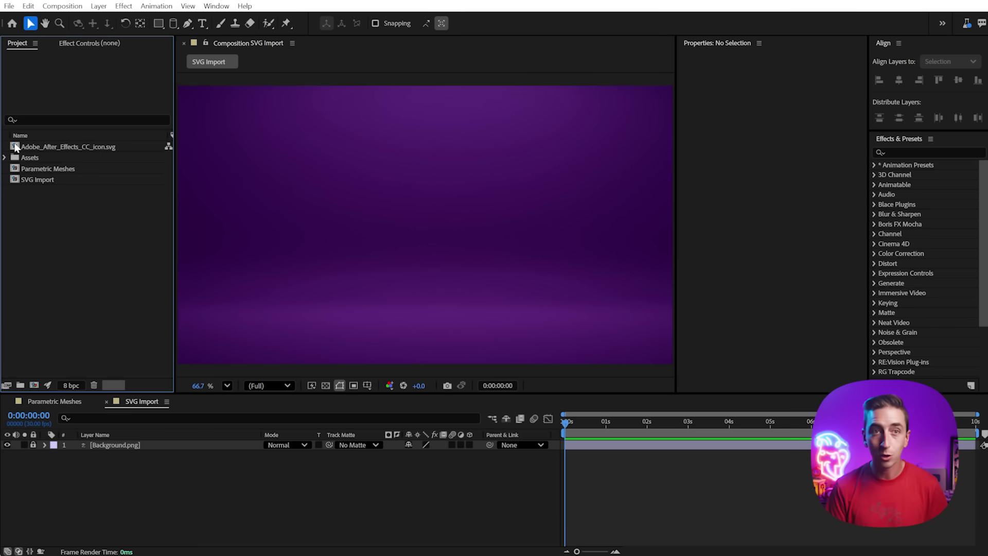
# - Open the icon's composition, inspect Group 1, and select the whole Ae icon layer
pyautogui.click(16, 148)
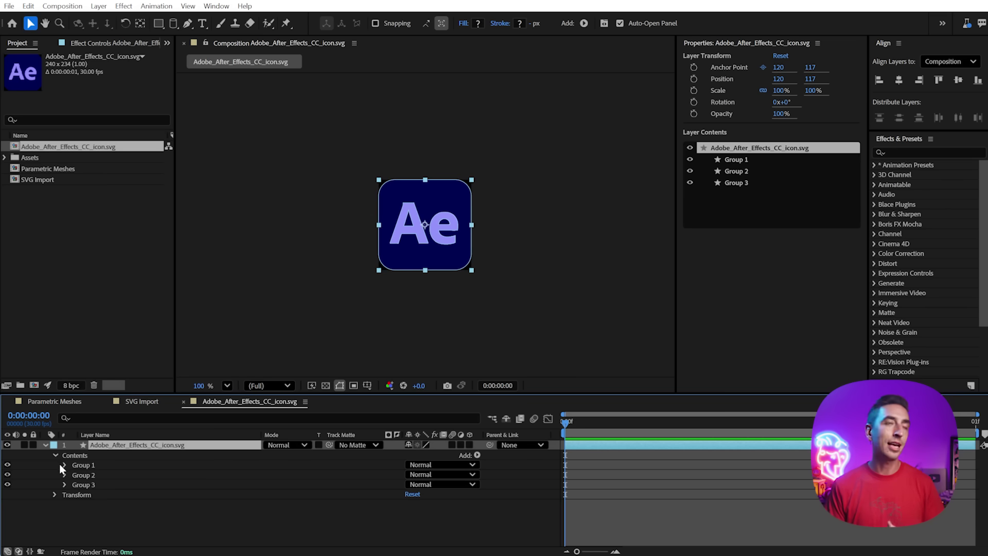
pyautogui.click(65, 465)
pyautogui.click(83, 465)
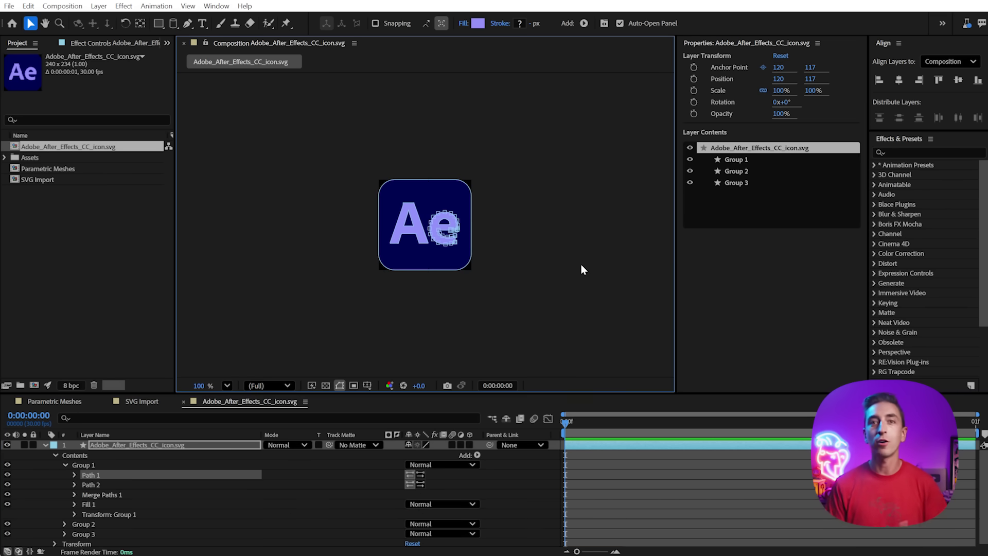
pyautogui.click(526, 211)
pyautogui.click(461, 206)
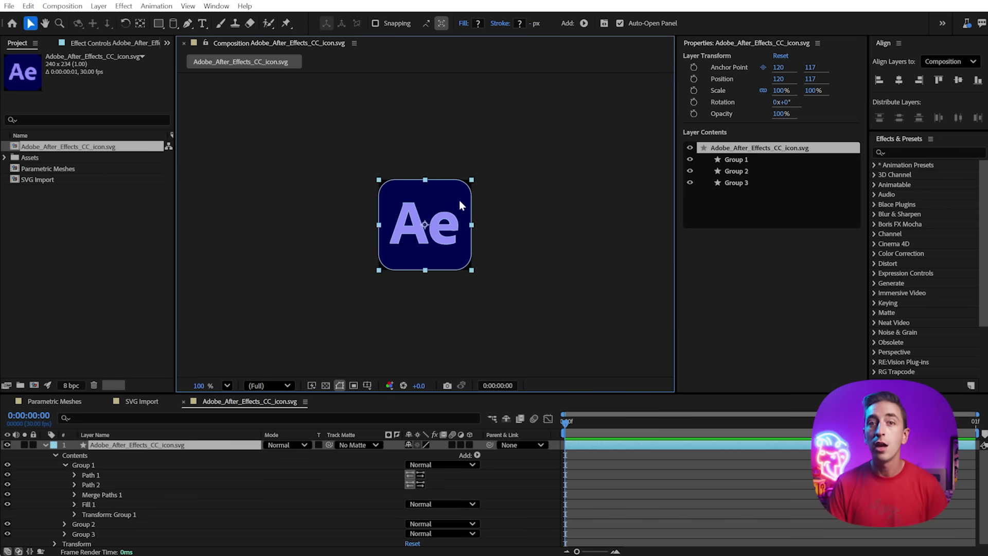
# - Paste the Ae icon into SVG Import, centre it, and scale it to 109%
pyautogui.doubleClick(50, 180)
pyautogui.hotkey('ctrl', 'v')
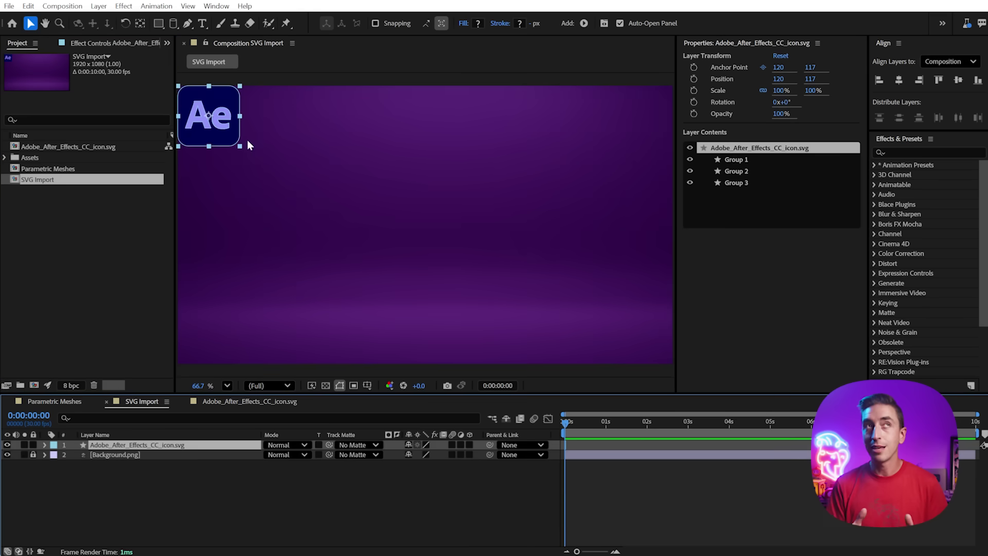
pyautogui.hotkey('ctrl', 'Home')
pyautogui.moveTo(455, 261); pyautogui.dragTo(526, 292)
pyautogui.click(578, 255)
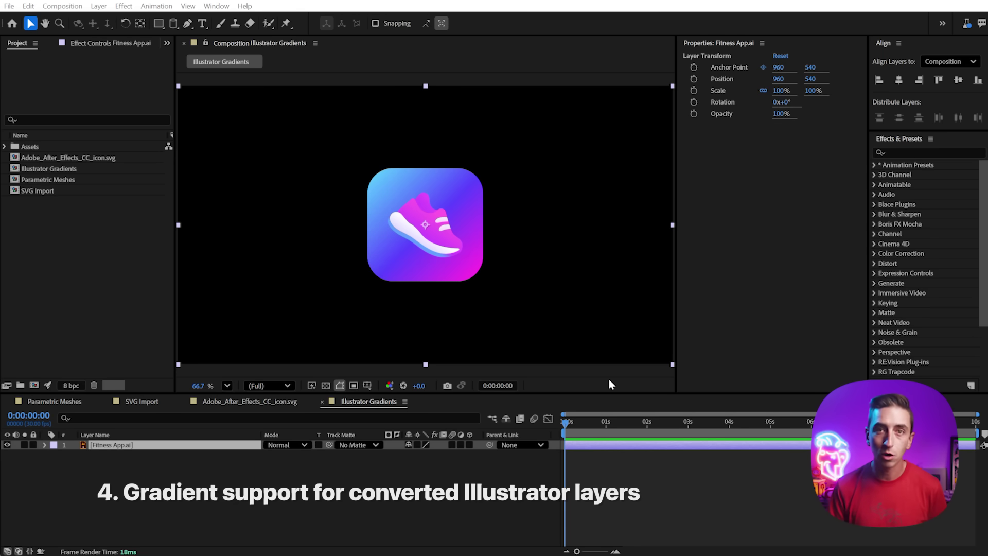
pyautogui.rightClick(410, 180)
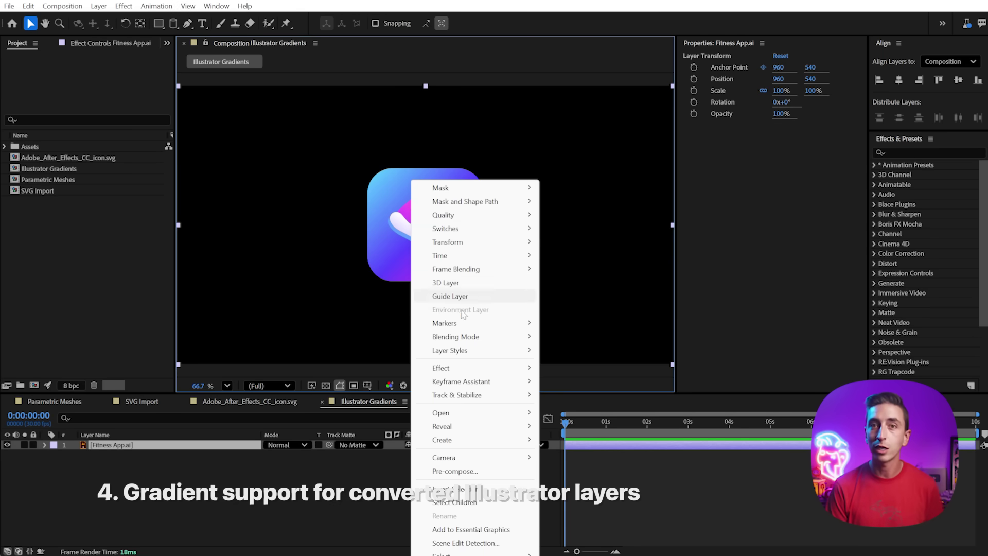
pyautogui.moveTo(480, 442)
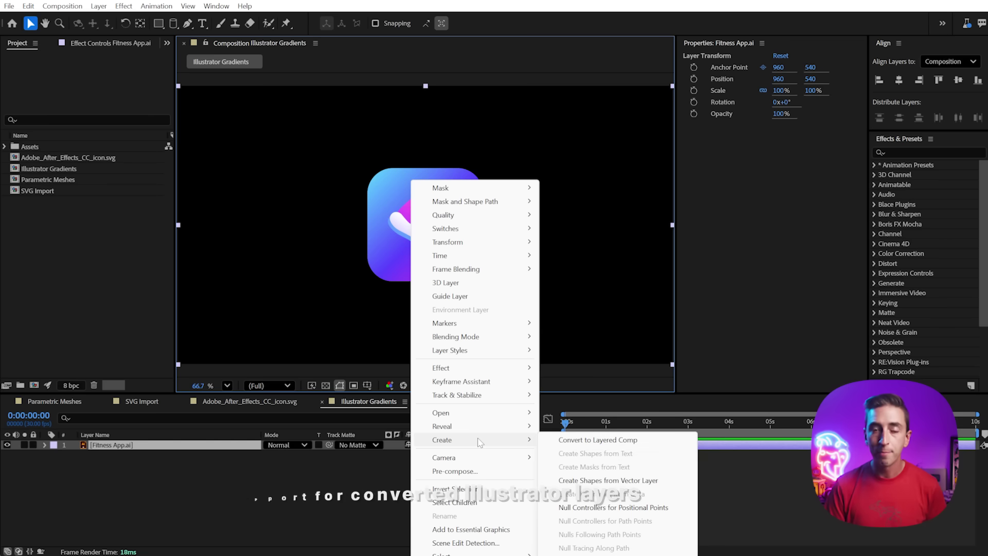
pyautogui.click(638, 481)
pyautogui.scroll(5, 440, 229)
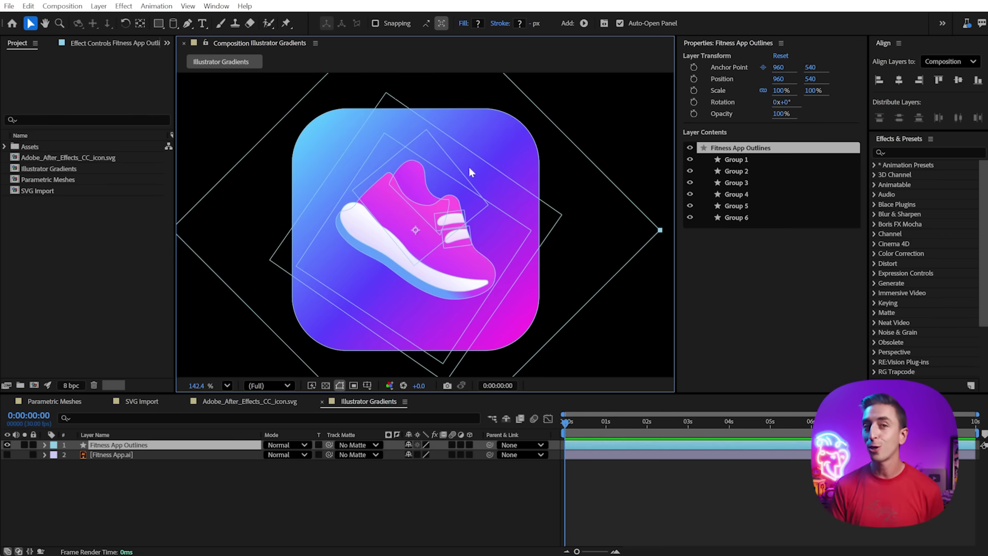
pyautogui.click(731, 218)
pyautogui.click(728, 277)
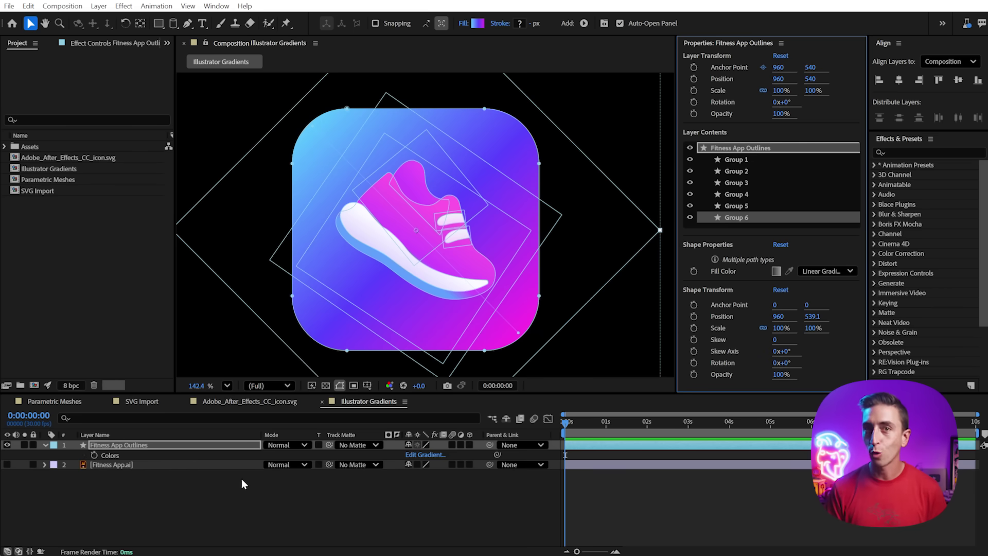
pyautogui.scroll(1, 102, 481)
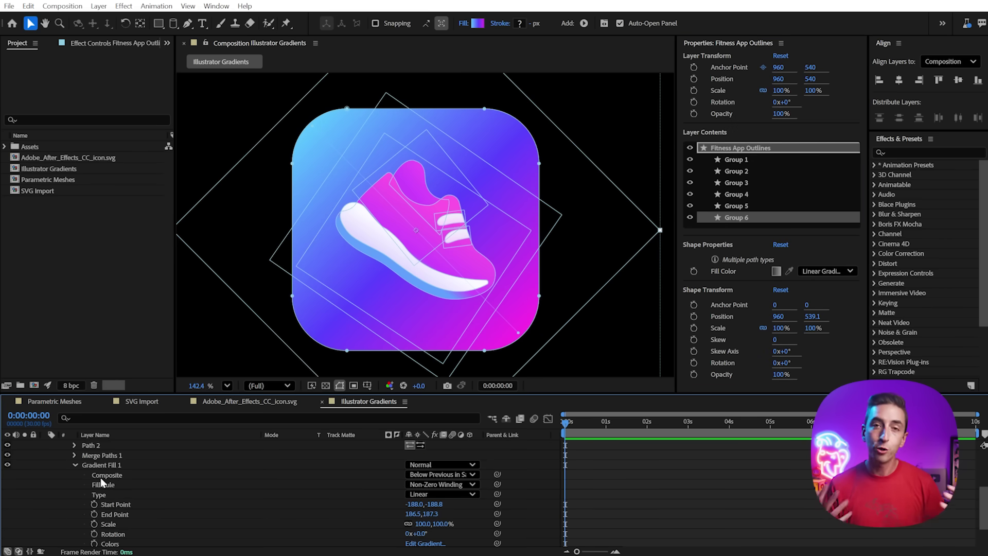
pyautogui.click(116, 466)
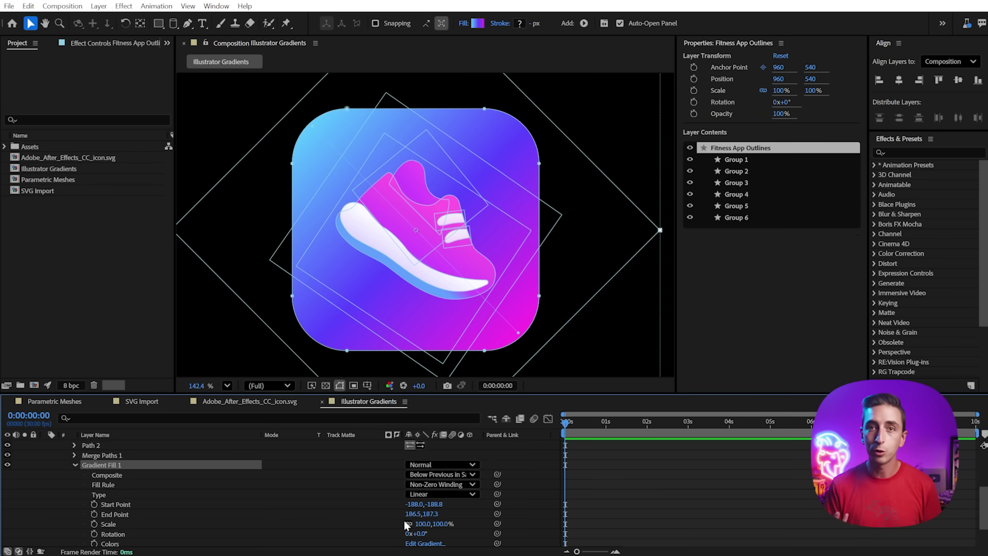
pyautogui.click(436, 543)
pyautogui.moveTo(531, 298)
pyautogui.mouseDown()
pyautogui.moveTo(554, 297)
pyautogui.moveTo(536, 296)
pyautogui.moveTo(546, 297)
pyautogui.mouseUp()
pyautogui.click(670, 292)
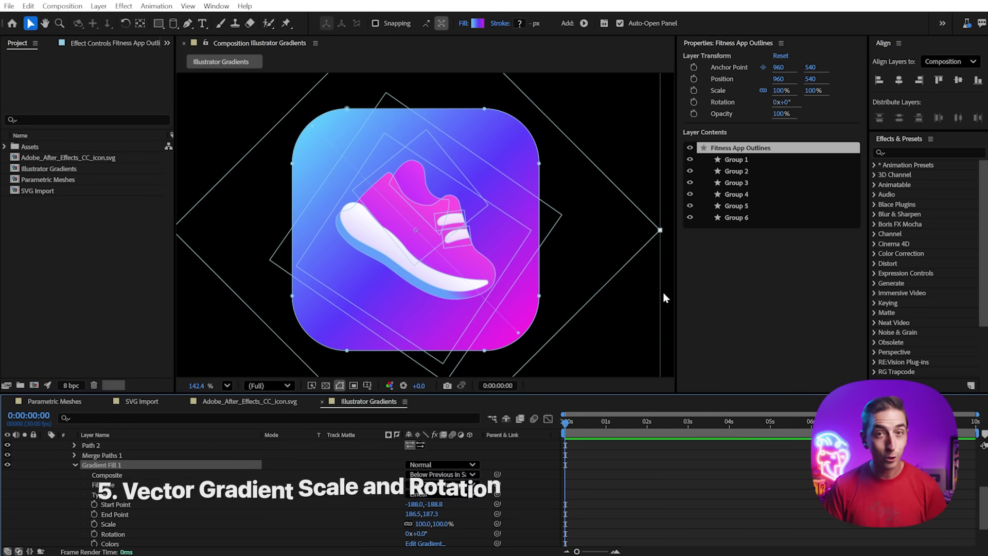
# - Scroll down the timeline to reach Gradient Fill 1's Start Point values
pyautogui.scroll(-1, 201, 502)
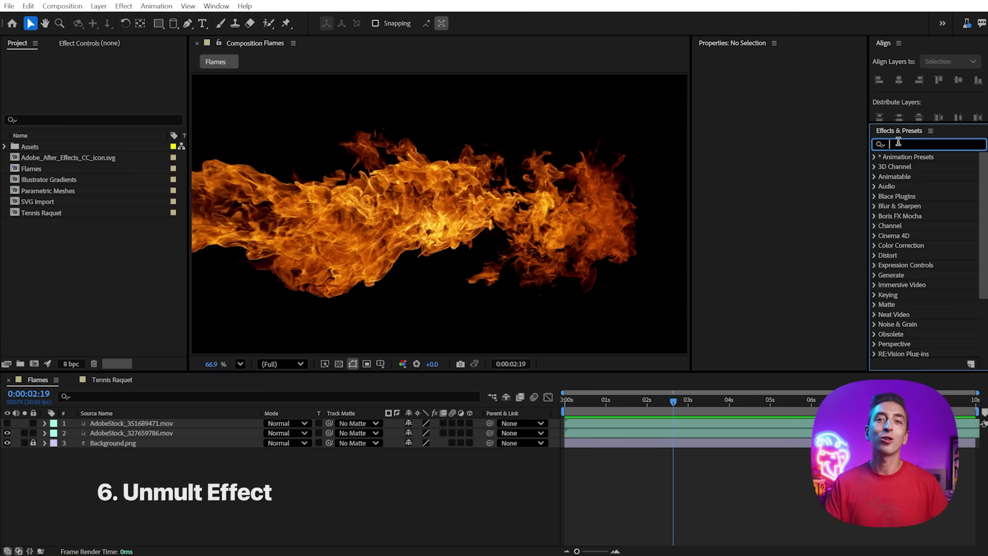
# - Apply the Unmult effect to the flame footage and move to a later frame
pyautogui.write('unmult')
pyautogui.moveTo(920, 206); pyautogui.dragTo(530, 241)
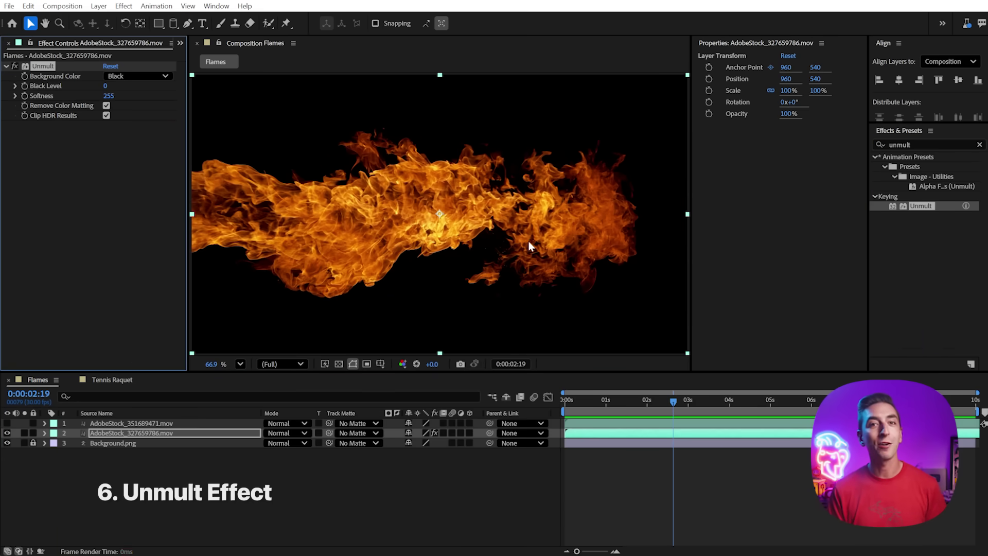
pyautogui.moveTo(612, 398); pyautogui.dragTo(787, 404)
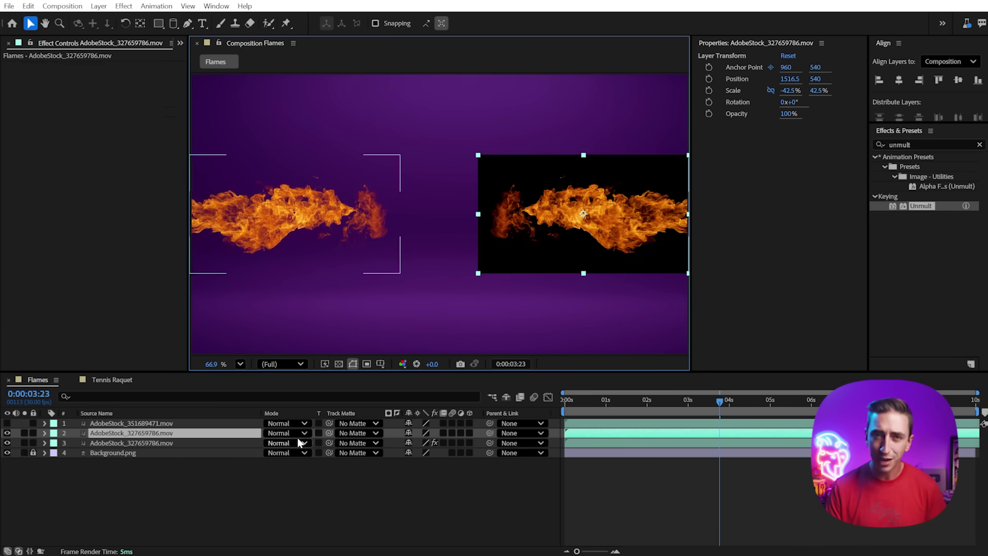
# - Set the flame copy's blend mode to Screen for comparison, then view the Tennis Raquet composition
pyautogui.click(293, 432)
pyautogui.click(325, 412)
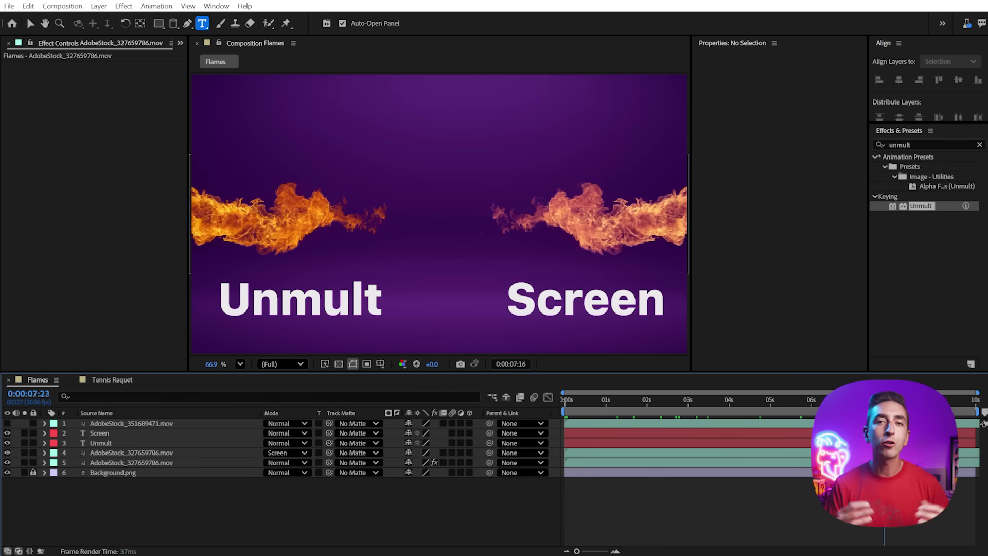
pyautogui.click(121, 429)
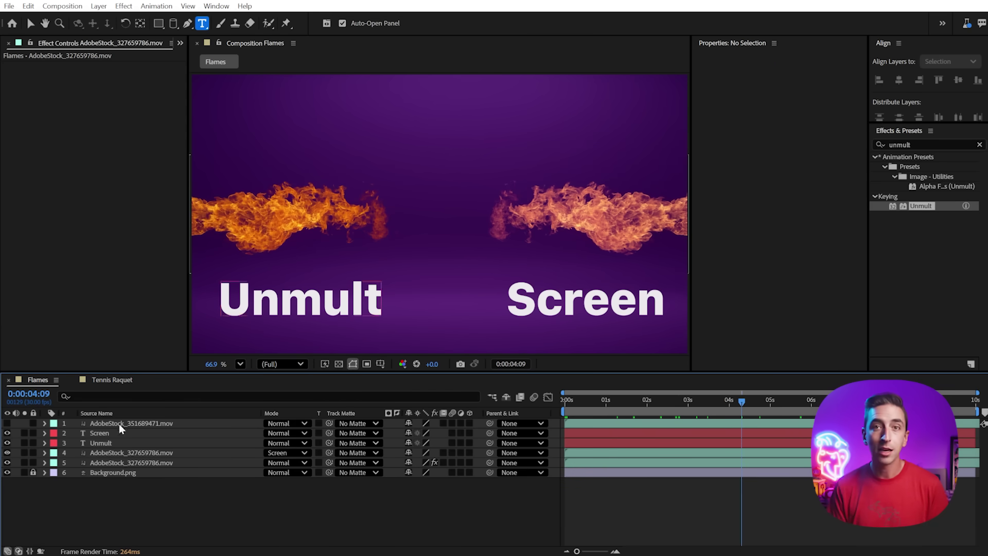
pyautogui.click(110, 381)
pyautogui.moveTo(607, 400); pyautogui.dragTo(683, 403)
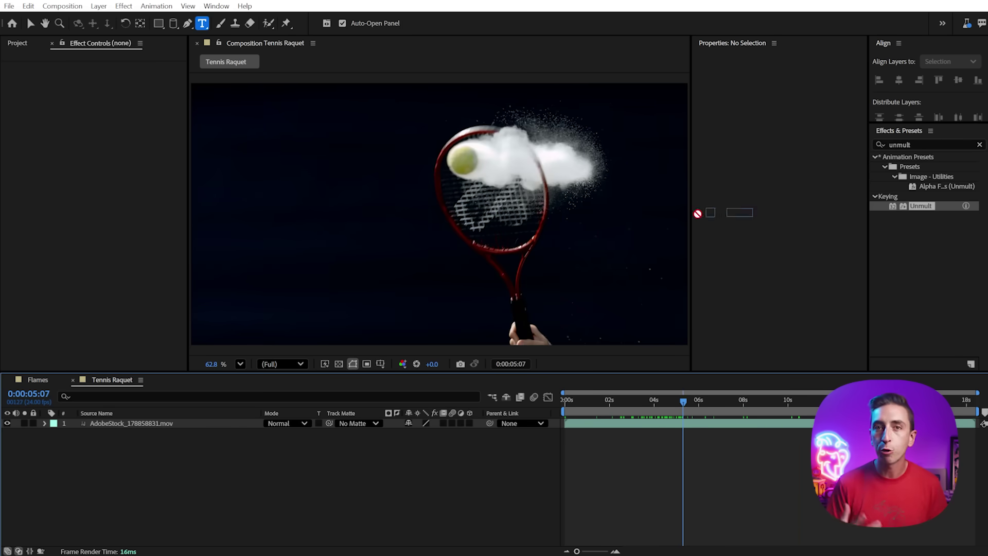
# - Key the tennis racket smoke with Unmult, raising Black Level and lowering Softness
pyautogui.moveTo(697, 214); pyautogui.dragTo(569, 230)
pyautogui.moveTo(105, 85); pyautogui.dragTo(107, 87)
pyautogui.click(338, 364)
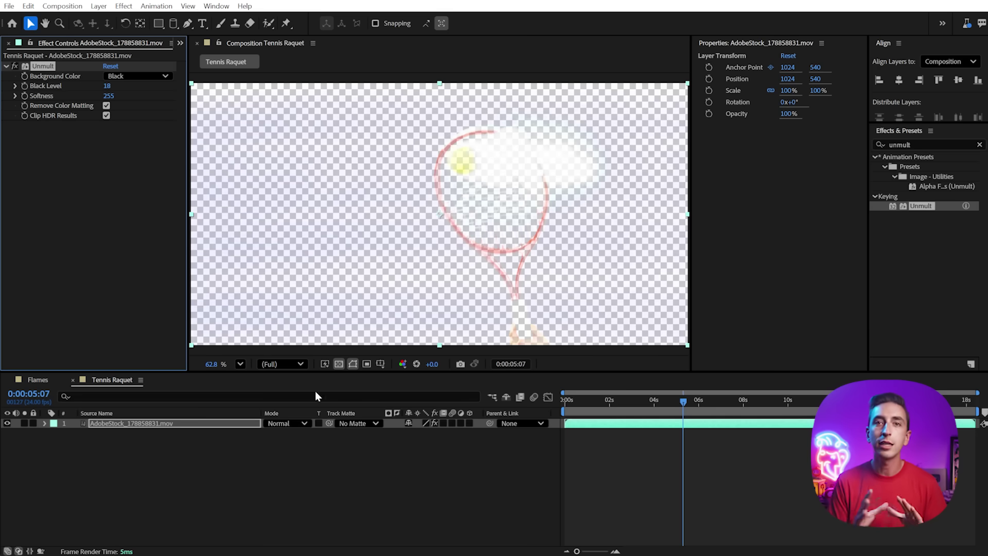
pyautogui.click(338, 364)
pyautogui.moveTo(682, 399)
pyautogui.mouseDown()
pyautogui.moveTo(617, 391)
pyautogui.moveTo(755, 395)
pyautogui.moveTo(698, 400)
pyautogui.mouseUp()
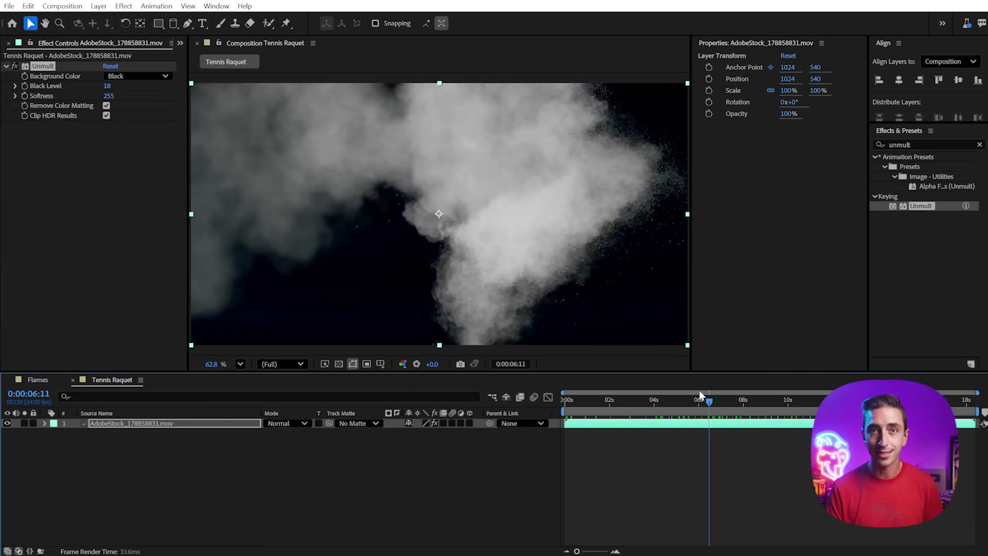
pyautogui.moveTo(109, 95)
pyautogui.mouseDown()
pyautogui.moveTo(93, 95)
pyautogui.moveTo(120, 96)
pyautogui.moveTo(110, 86)
pyautogui.mouseUp()
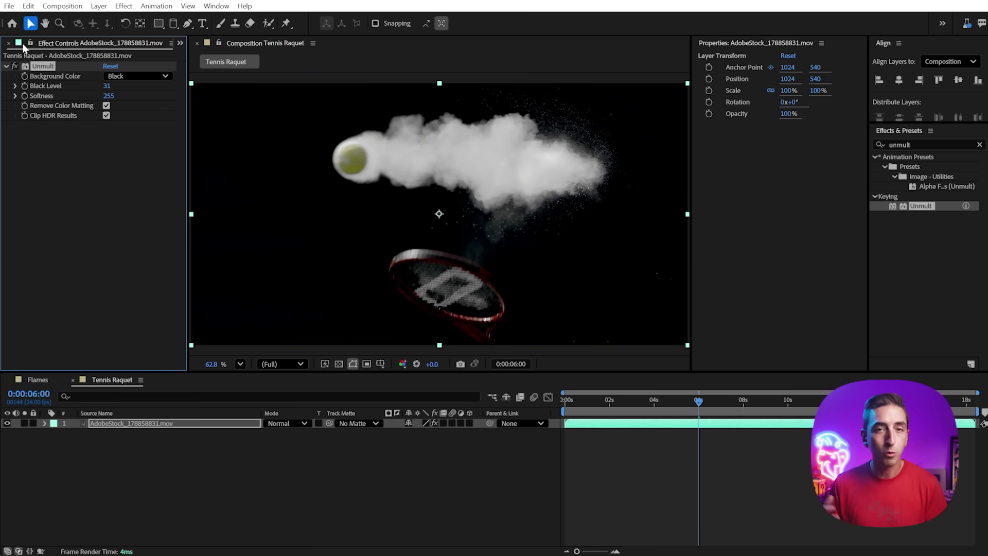
# - Place Background.png from the Assets folder beneath the smoke footage as a purple backdrop
pyautogui.click(22, 47)
pyautogui.click(5, 146)
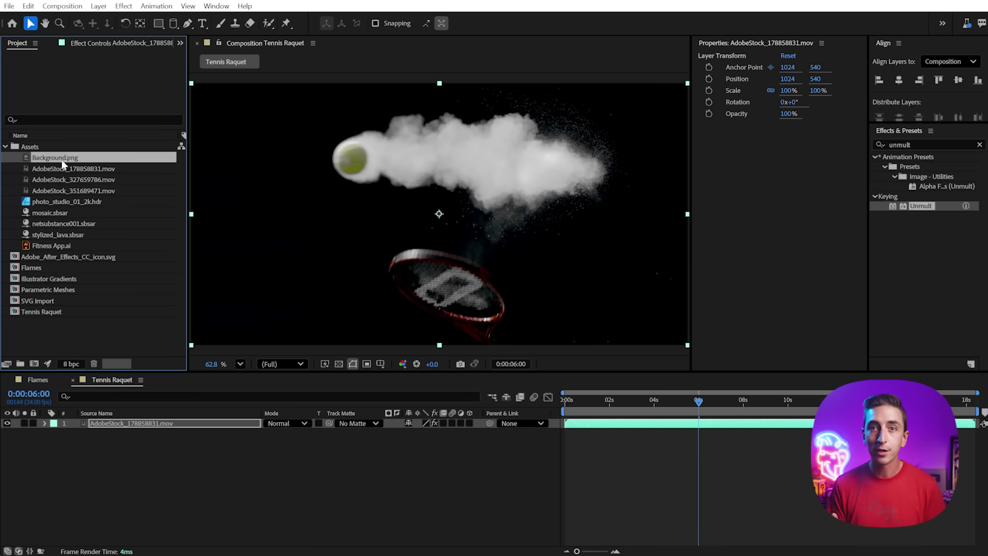
pyautogui.moveTo(62, 164); pyautogui.dragTo(131, 506)
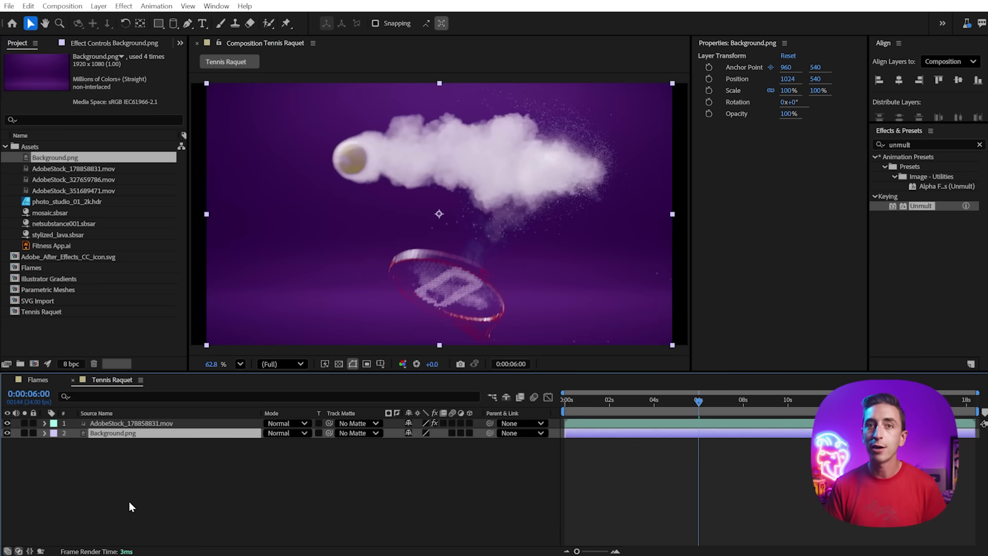
pyautogui.click(664, 478)
pyautogui.moveTo(611, 400); pyautogui.dragTo(985, 397)
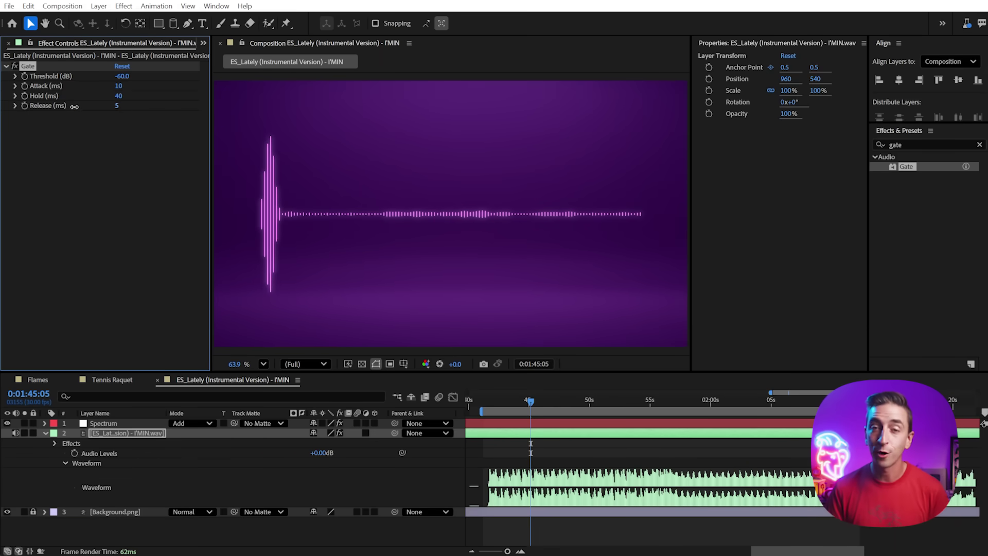
# - Replace the music layer's Gate effect with Compressor and preview the compressed audio
pyautogui.press('Delete')
pyautogui.click(895, 144)
pyautogui.write('compress')
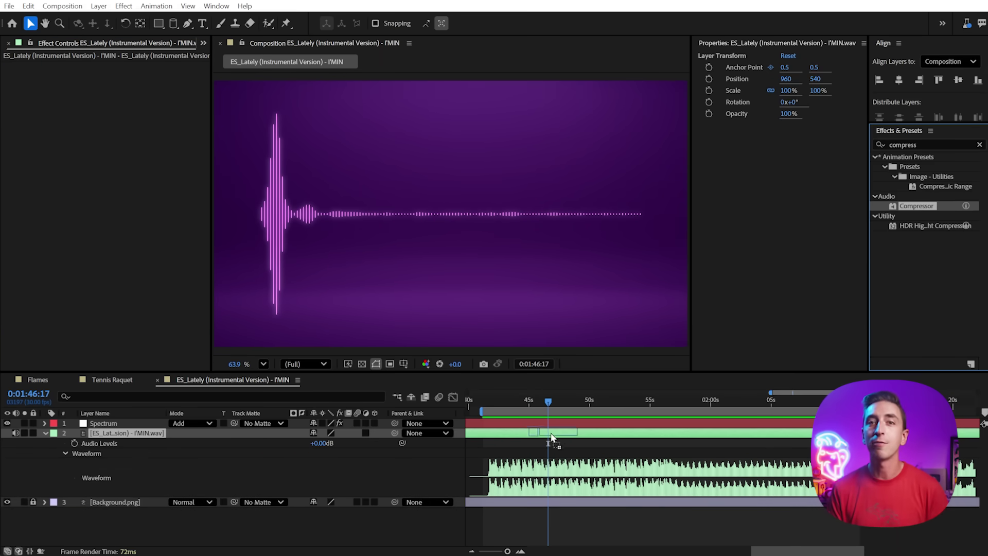
pyautogui.moveTo(551, 438); pyautogui.dragTo(551, 437)
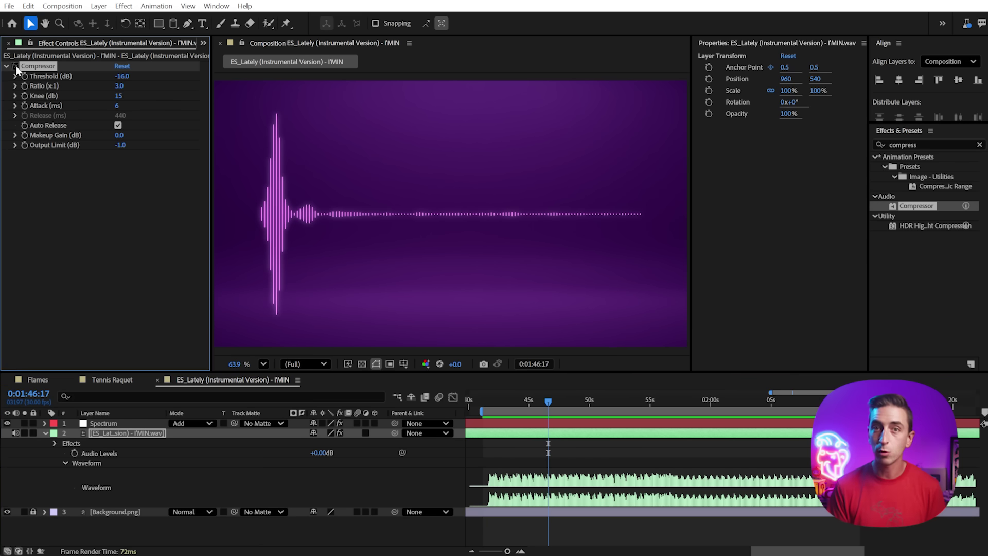
pyautogui.click(576, 401)
pyautogui.hotkey('ctrl', 'Up')
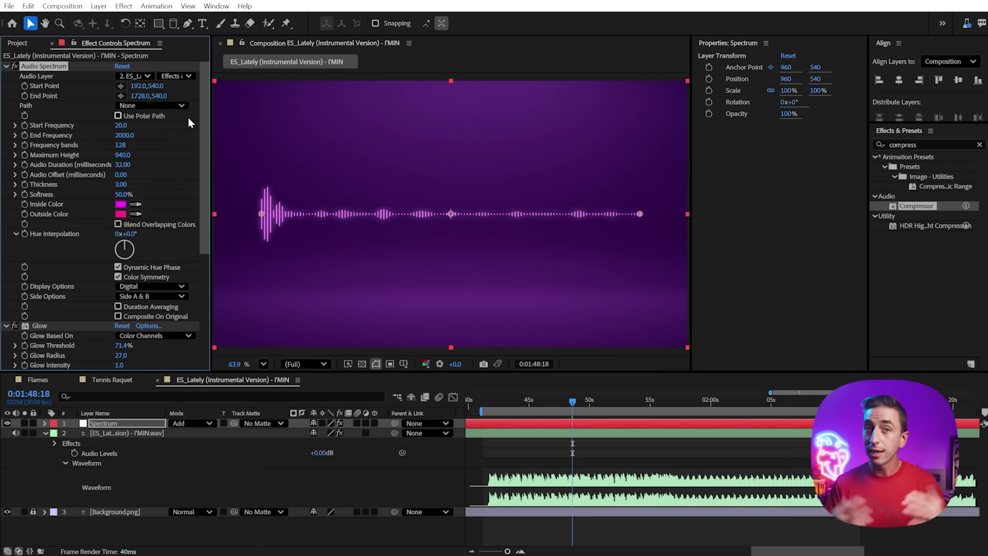
pyautogui.moveTo(581, 400); pyautogui.dragTo(584, 399)
pyautogui.hotkey('ctrl', 'Down')
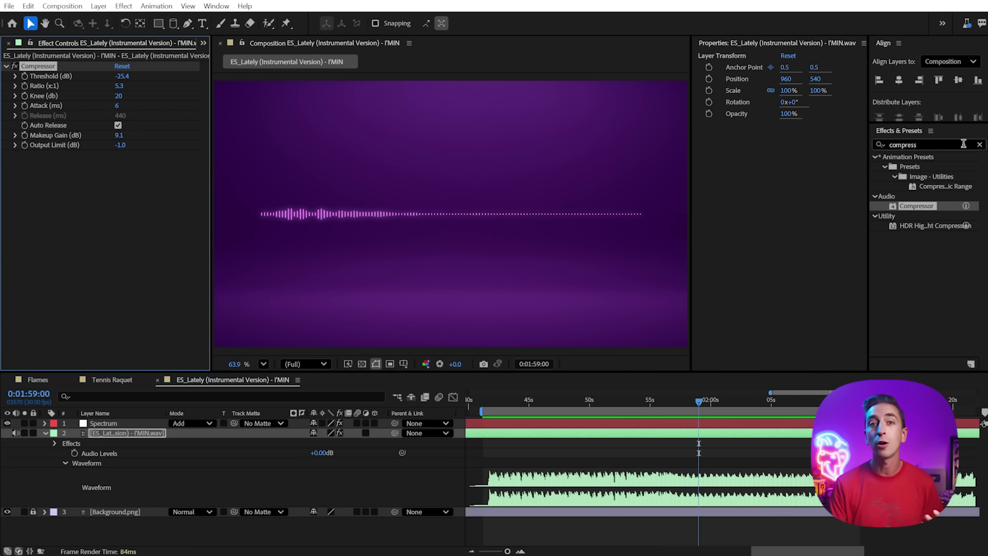
# - Add Distortion to the music layer with Drive raised to 68%
pyautogui.click(979, 144)
pyautogui.click(935, 142)
pyautogui.write('distor')
pyautogui.doubleClick(911, 166)
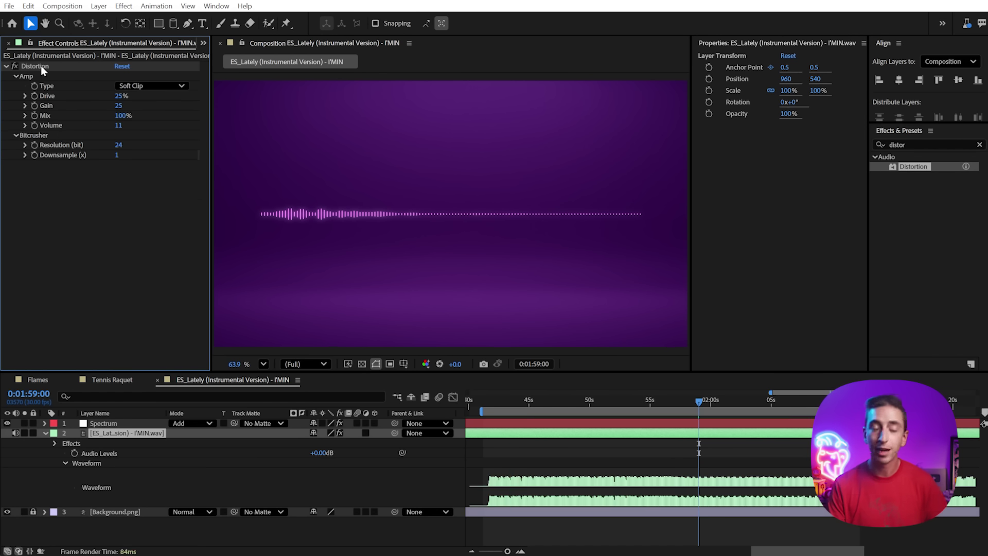
pyautogui.click(487, 401)
pyautogui.moveTo(123, 96); pyautogui.dragTo(88, 152)
pyautogui.click(149, 86)
# - Switch the distortion type to Hard Clip, then bring up the Edit menu's preference categories
pyautogui.click(134, 96)
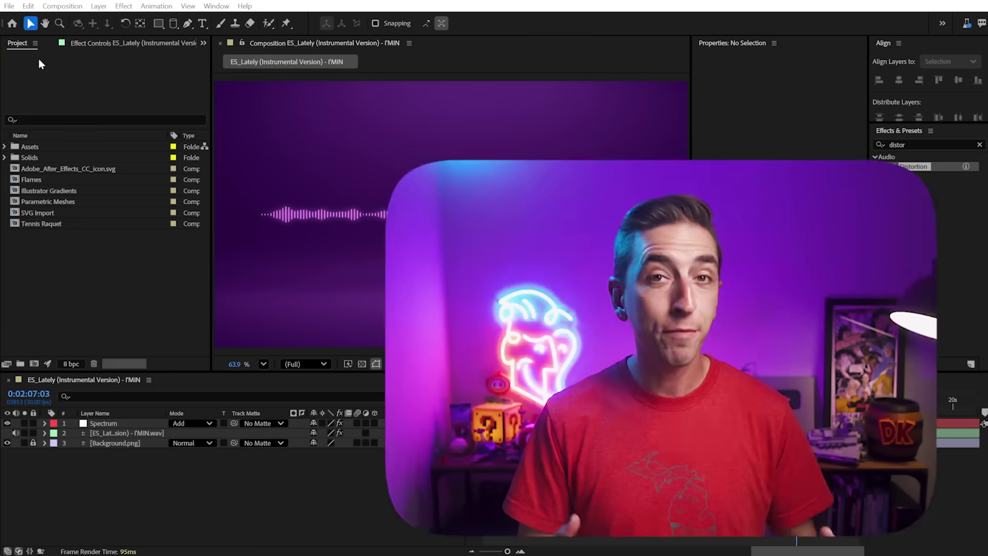
pyautogui.click(28, 6)
# - Enable Compressed Frames (Lossless) on the Media & Disk Cache preferences page
pyautogui.moveTo(72, 404)
pyautogui.click(322, 510)
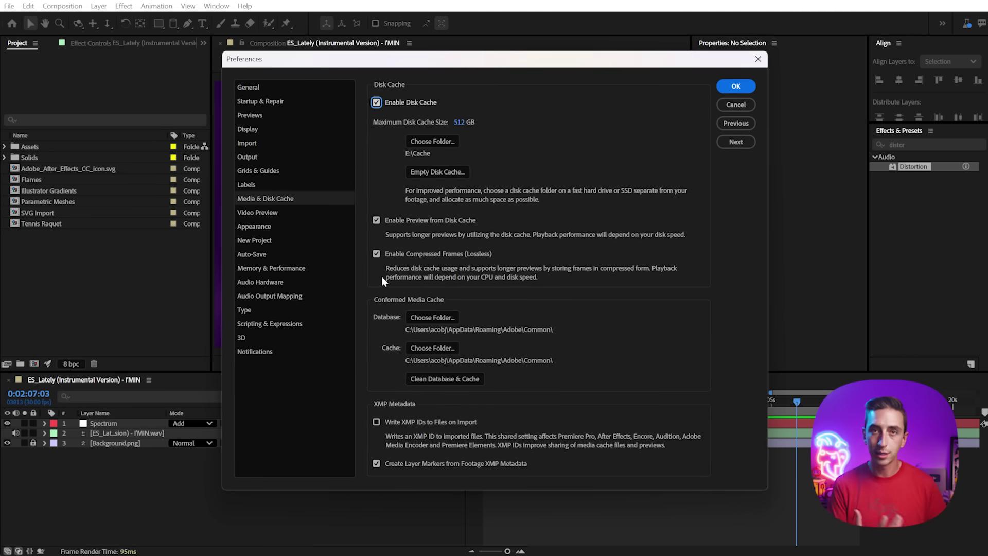
pyautogui.click(377, 255)
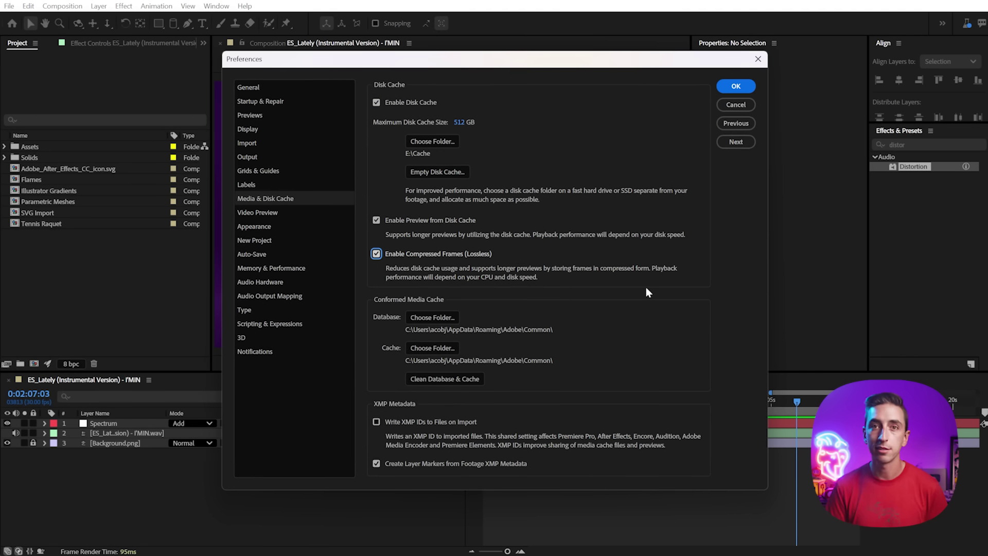